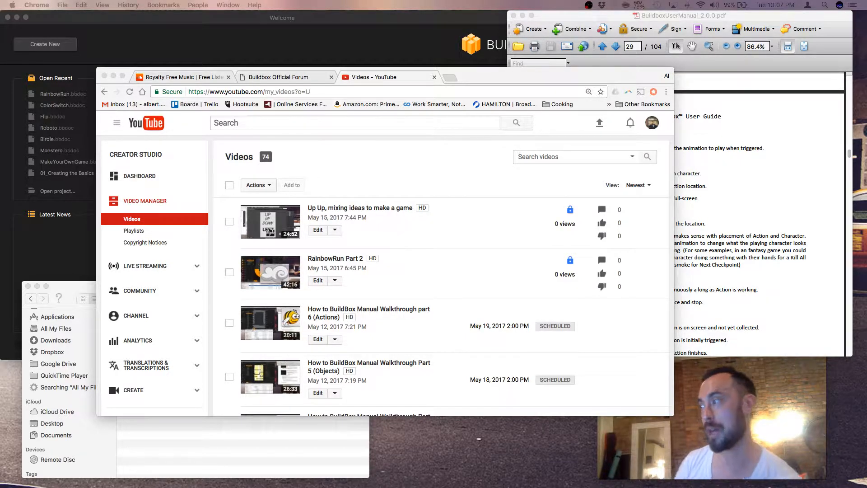
Step: Switch to the Buildbox user manual in Acrobat and review the end of page 28 and the Animation section on page 29
left_click(697, 215)
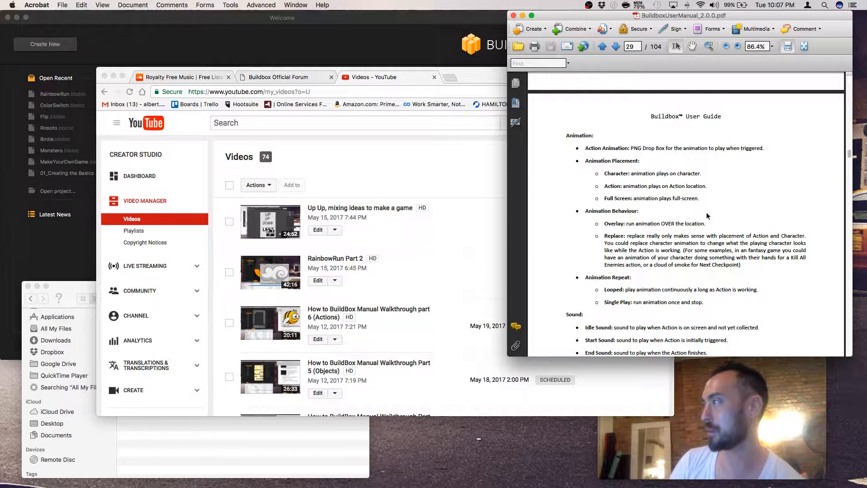
scroll(709, 216, "up", 3)
scroll(709, 216, "up", 5)
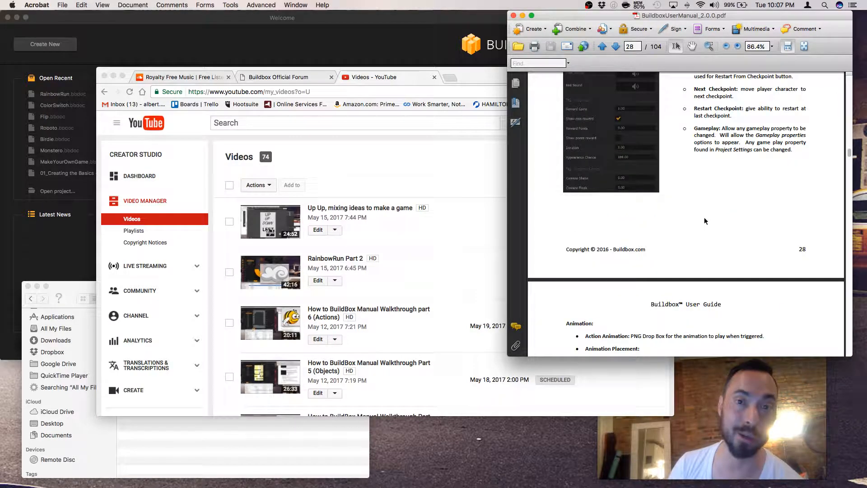
scroll(704, 217, "down", 5)
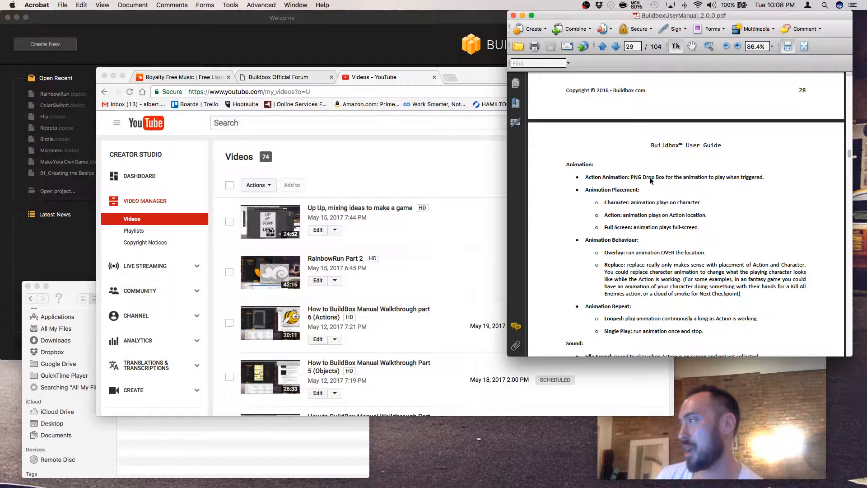
Step: Switch to Buildbox and start a new project, choosing ISO Jump as its gameplay type
left_click(260, 450)
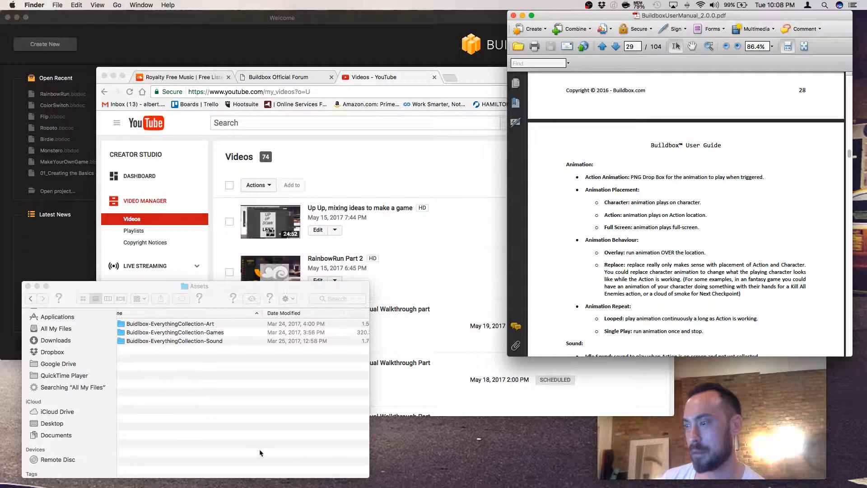
left_click(67, 47)
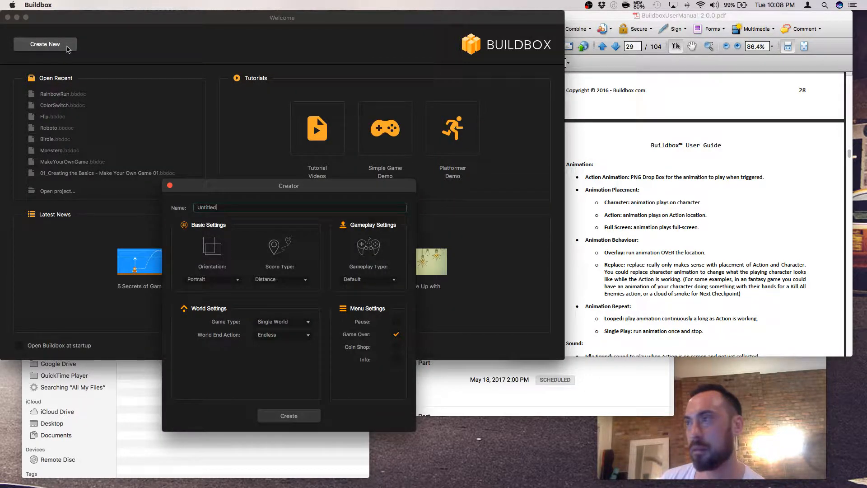
left_click(362, 279)
left_click(352, 283)
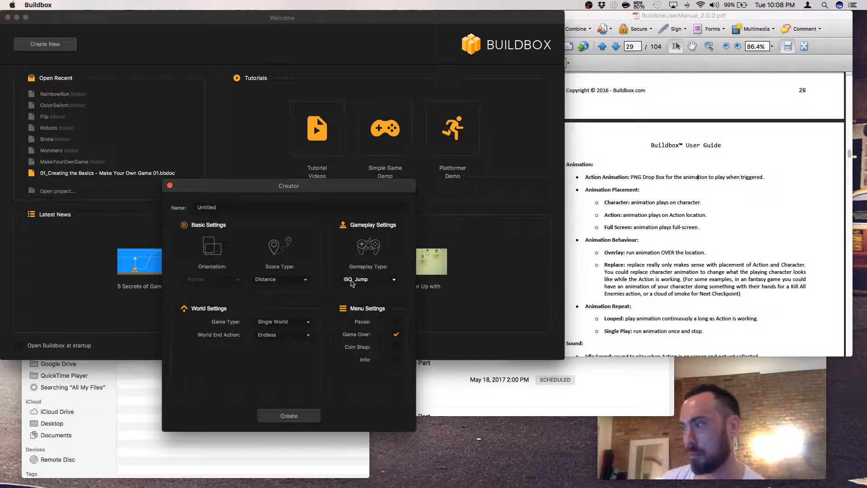
left_click(350, 281)
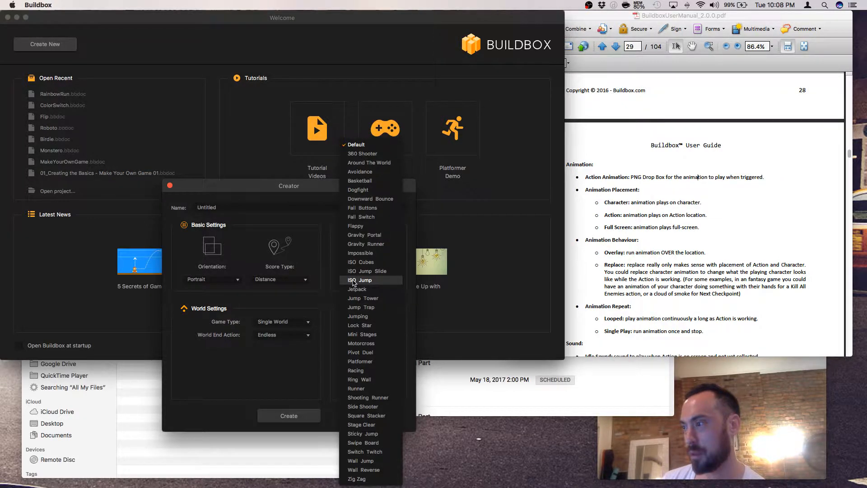
left_click(353, 281)
Step: Add the skull bomb image to the Game Play Layer as an Action
left_click(603, 249)
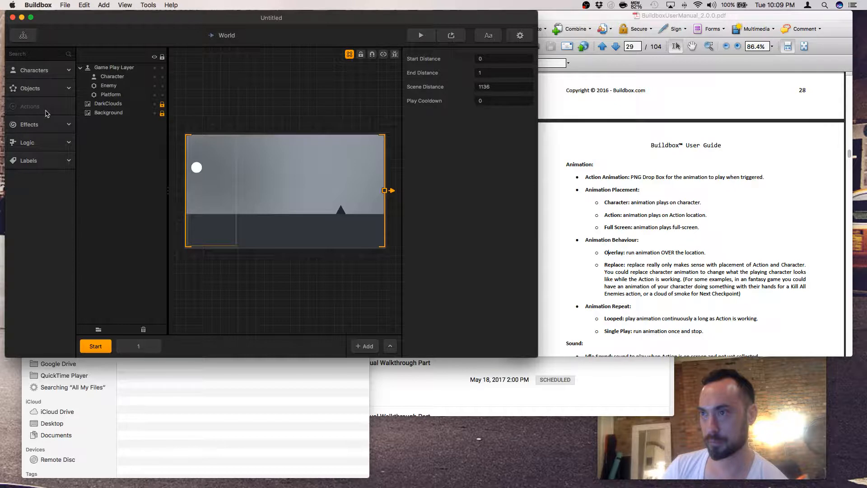
left_click_drag(181, 271, 212, 249)
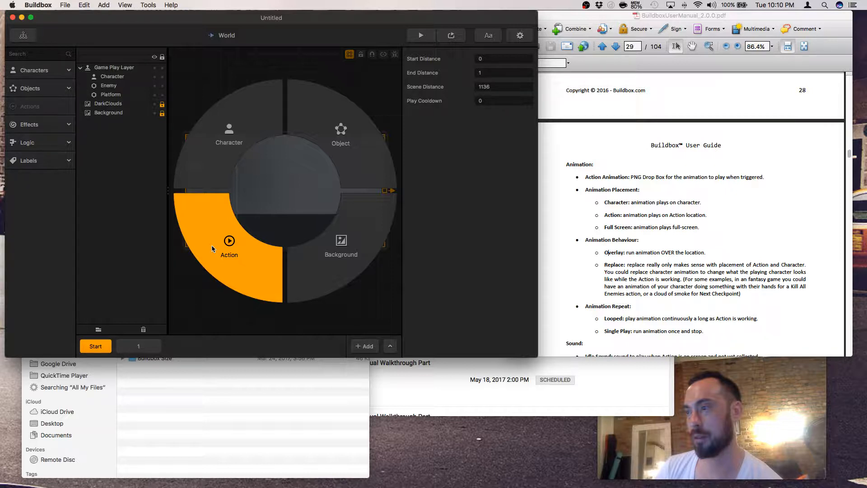
left_click_drag(213, 249, 213, 249)
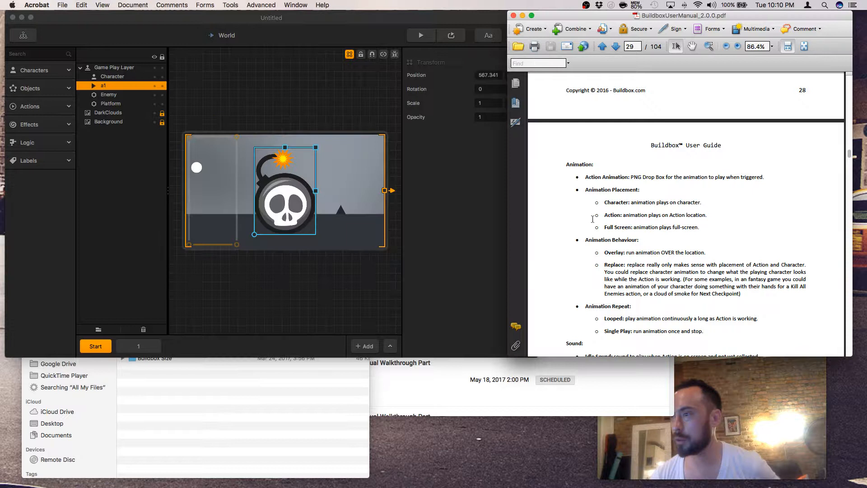
left_click(341, 190)
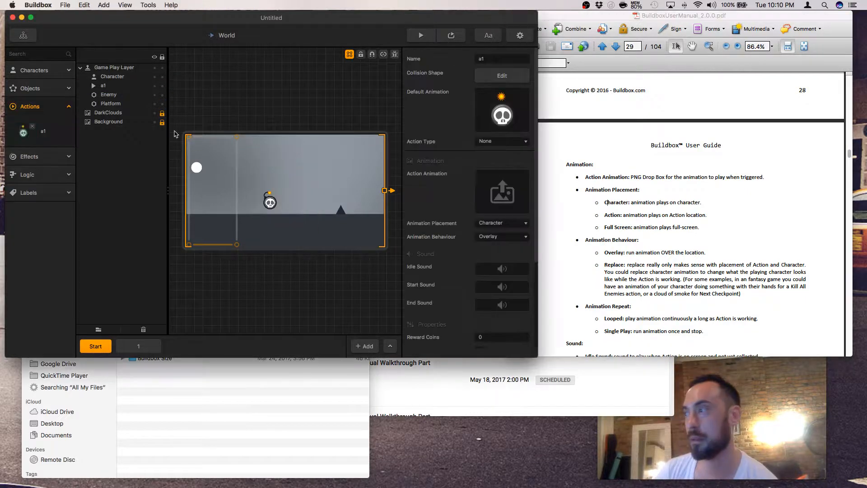
Step: Look through the bomb's Action Type options and return to the manual's Animation section in Acrobat
left_click(500, 139)
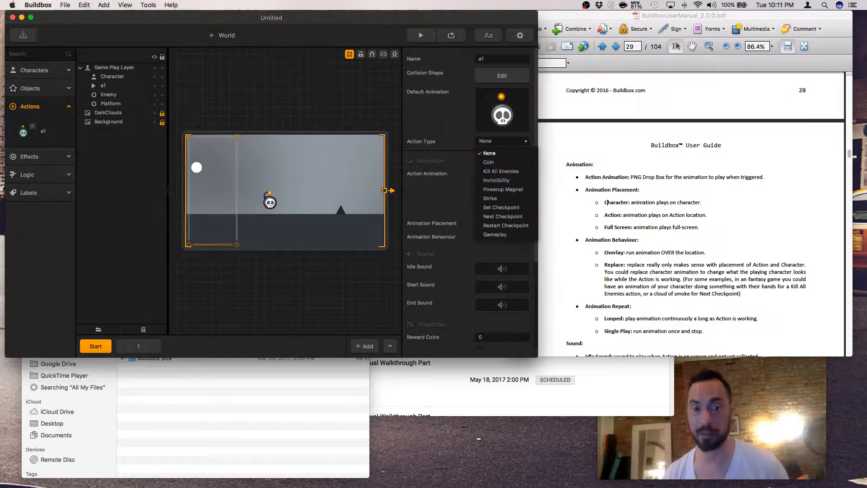
left_click(203, 285)
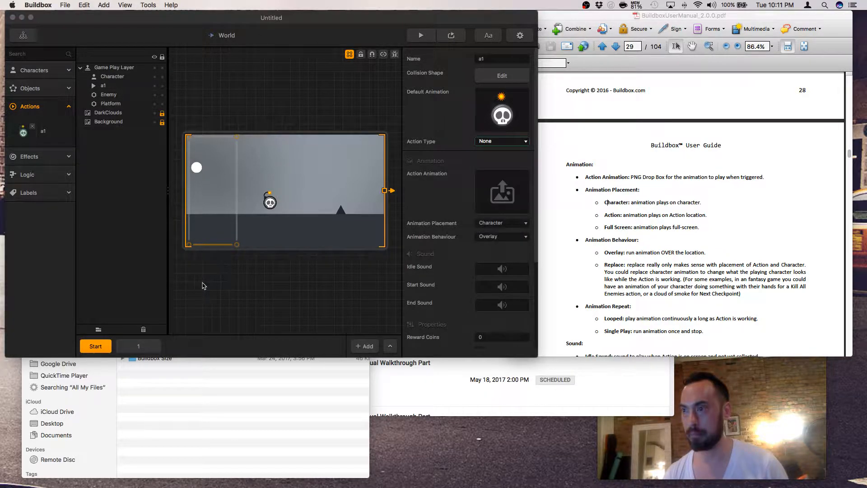
key("super+Tab")
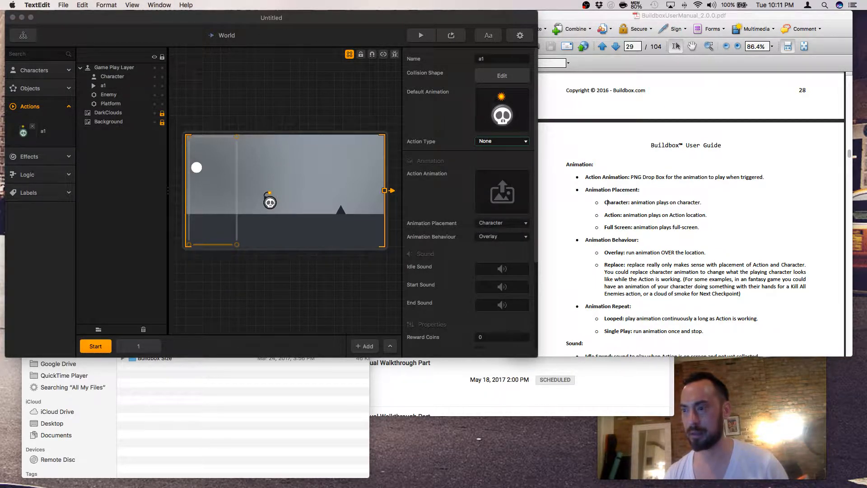
key("ctrl+Up")
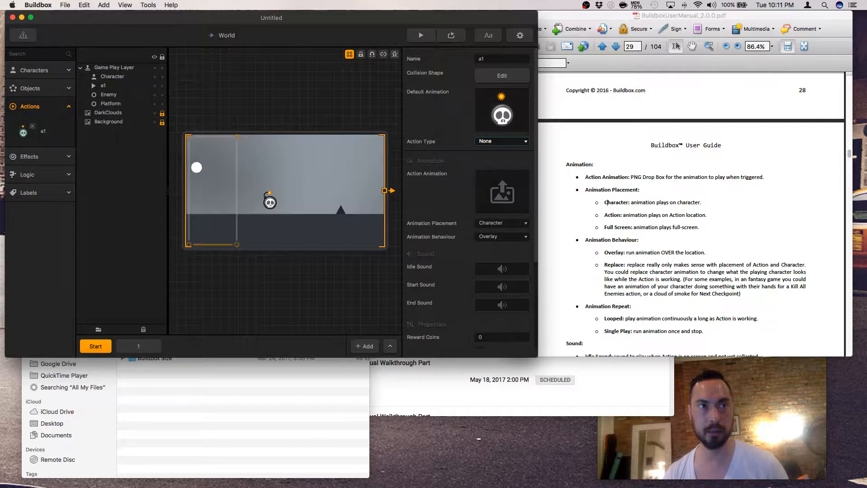
left_click(675, 45)
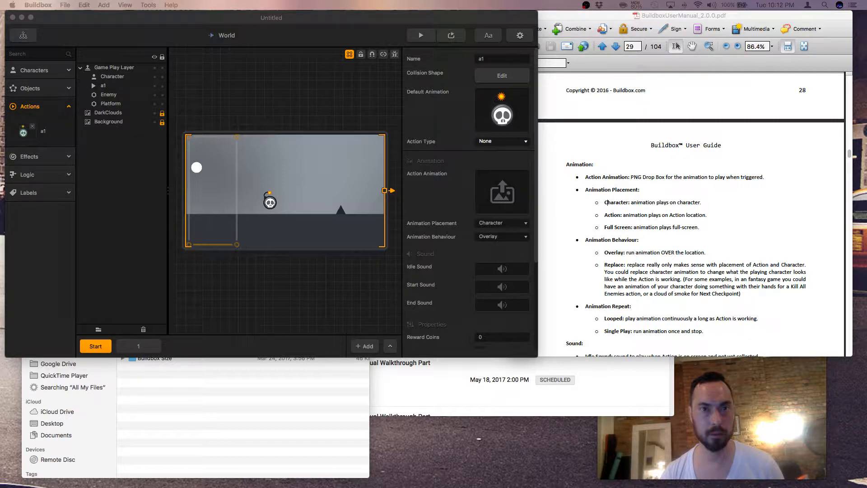
left_click(677, 46)
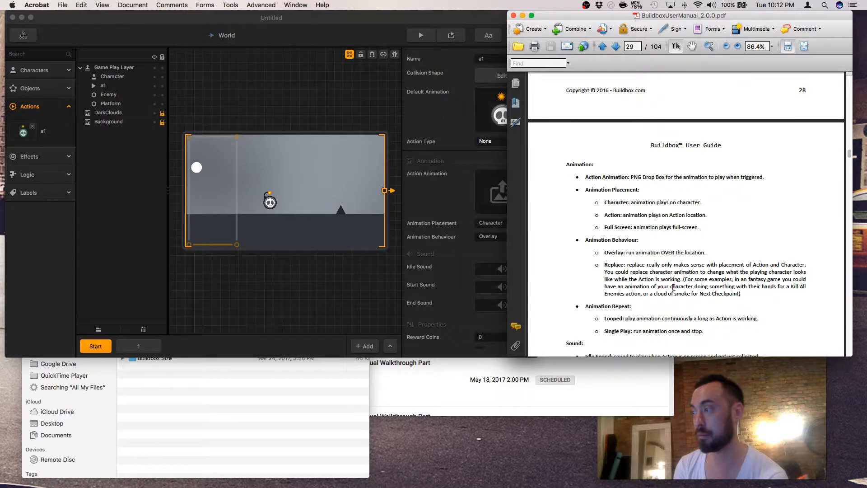
Step: Switch to TextEdit and replace the CoolerShapes content with "create youtube playlist of completed buildbox games to get idea of"
key("super+Tab")
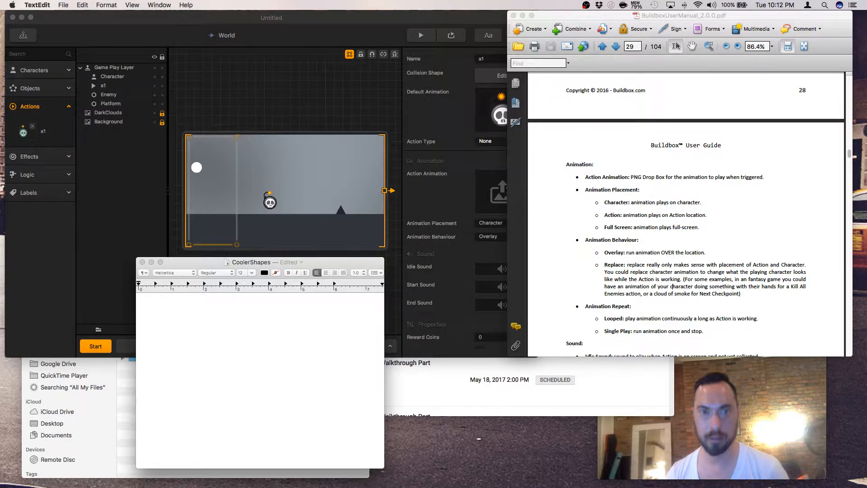
left_click_drag(164, 297, 171, 312)
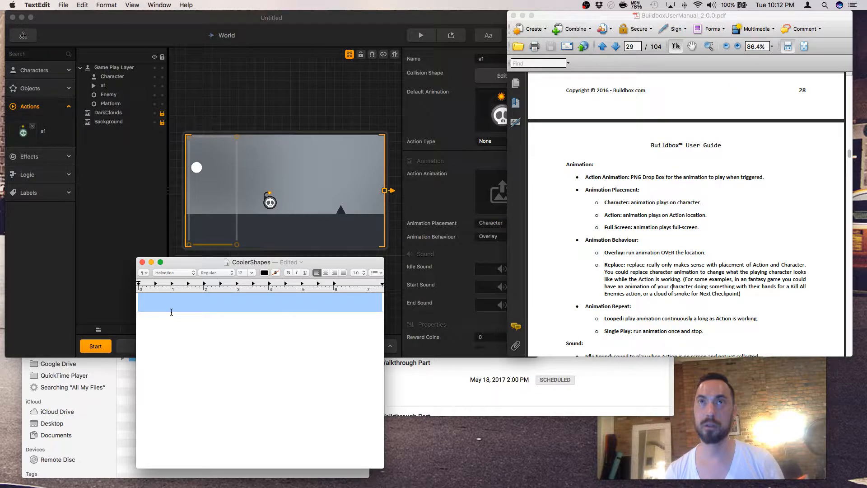
type("create youtube playlist of")
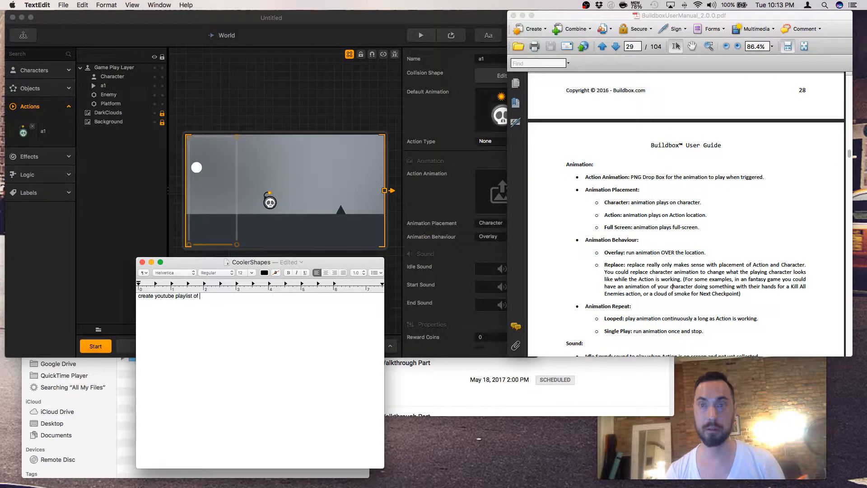
type("completed buildbox games to get idea of")
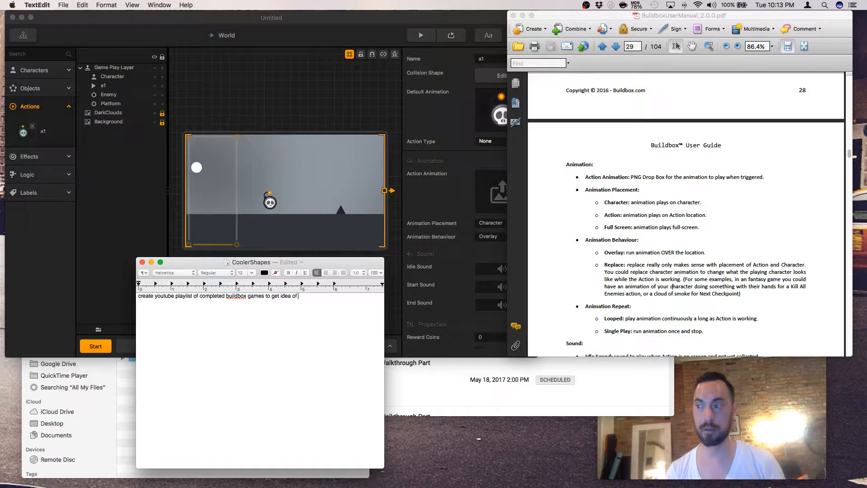
Step: Replace the note's ending "idea of" with "a vast idea of what buildbox can do, all without coding." and save the document
key("BackSpace")
key("BackSpace")
key("BackSpace")
key("BackSpace")
key("BackSpace")
key("BackSpace")
key("BackSpace")
key("BackSpace")
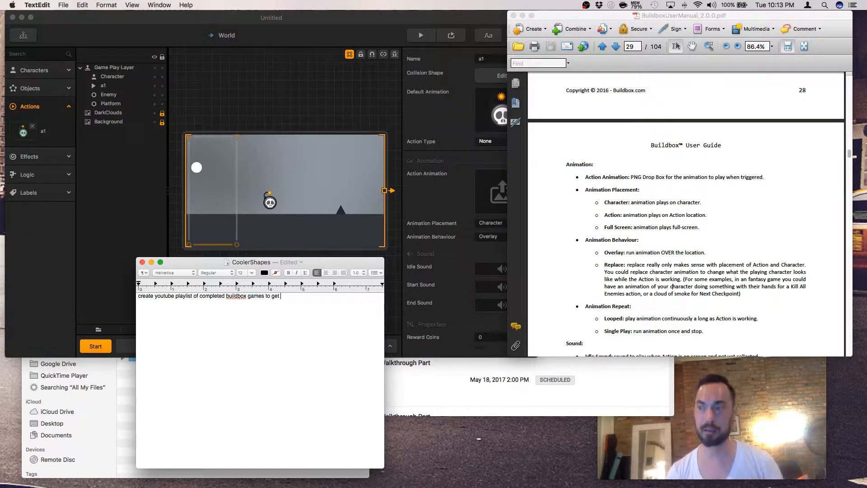
type("a vast ")
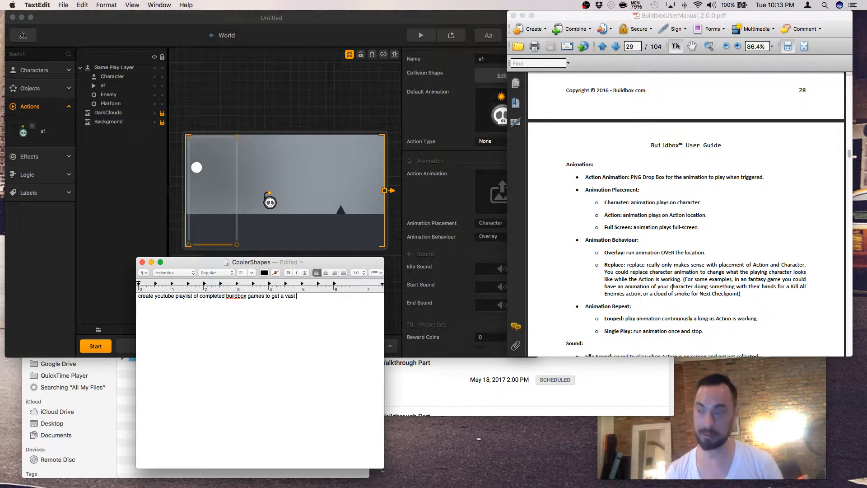
type("idea of what bu")
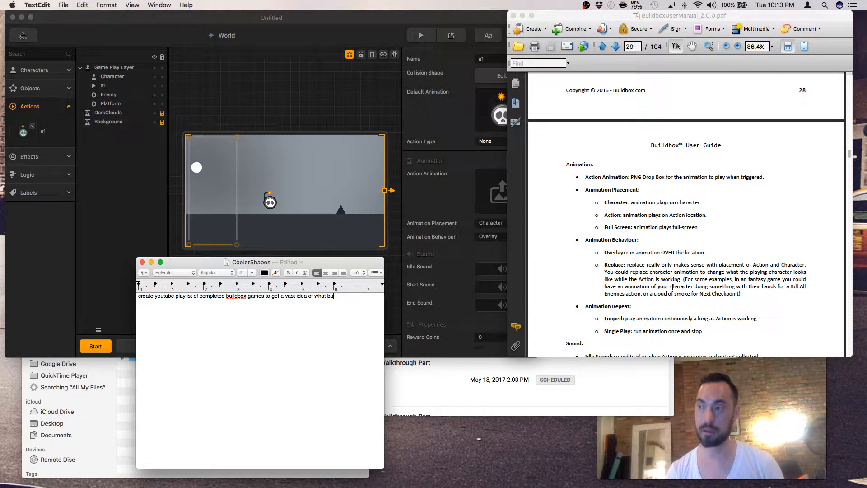
type("ildbox can ")
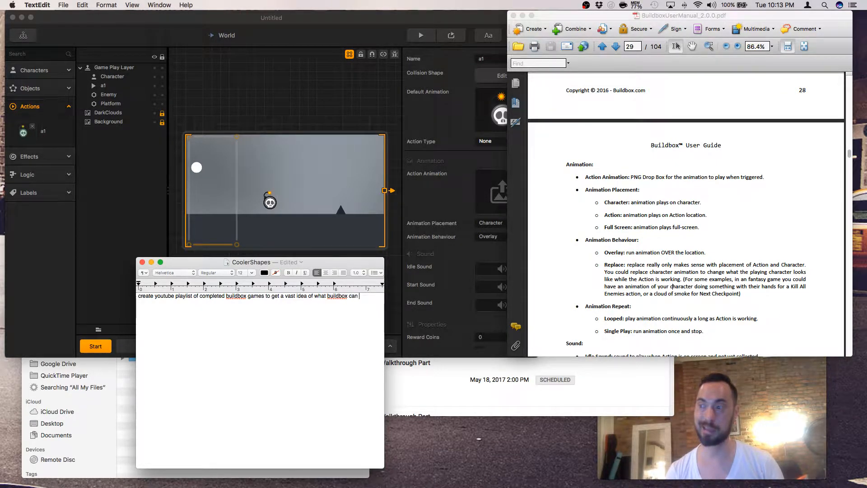
type("do, all wi")
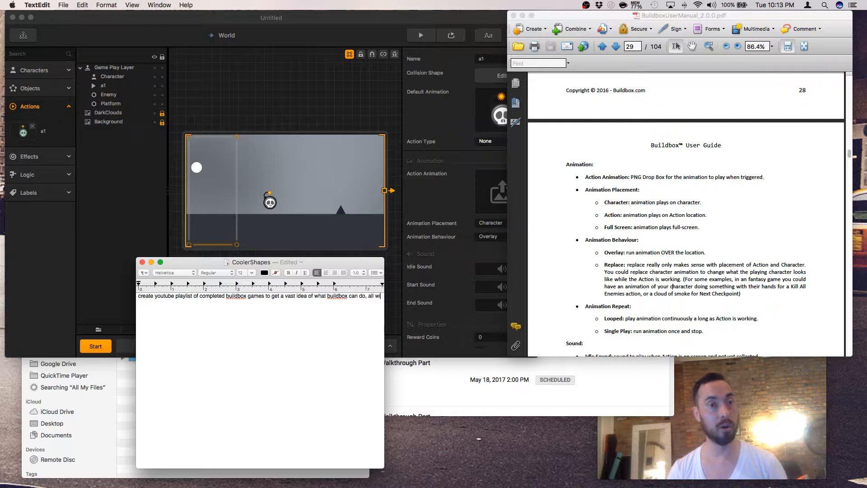
type("thout coding.")
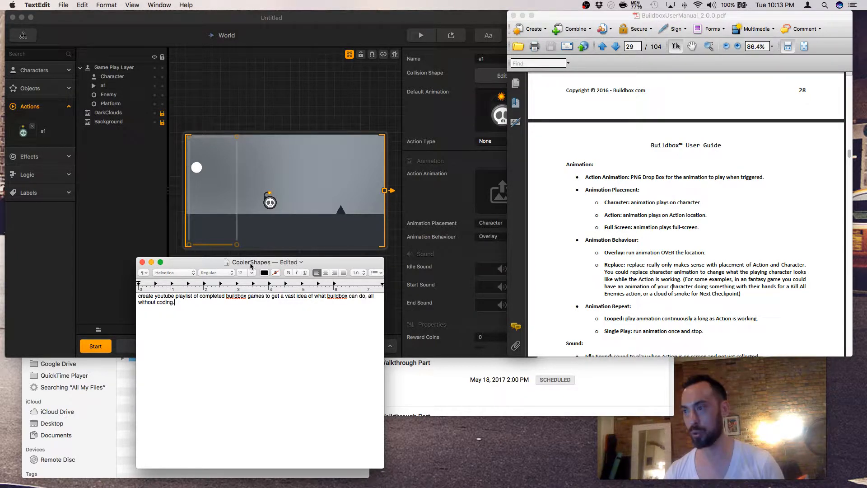
key("super+s")
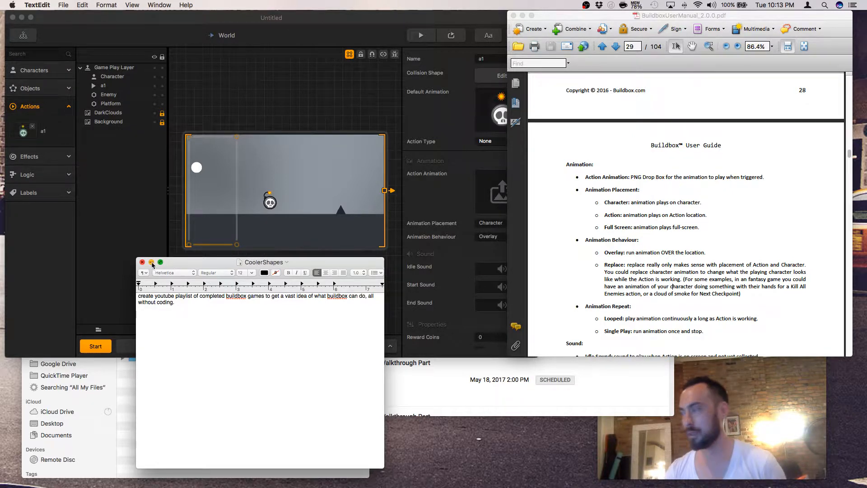
left_click(63, 5)
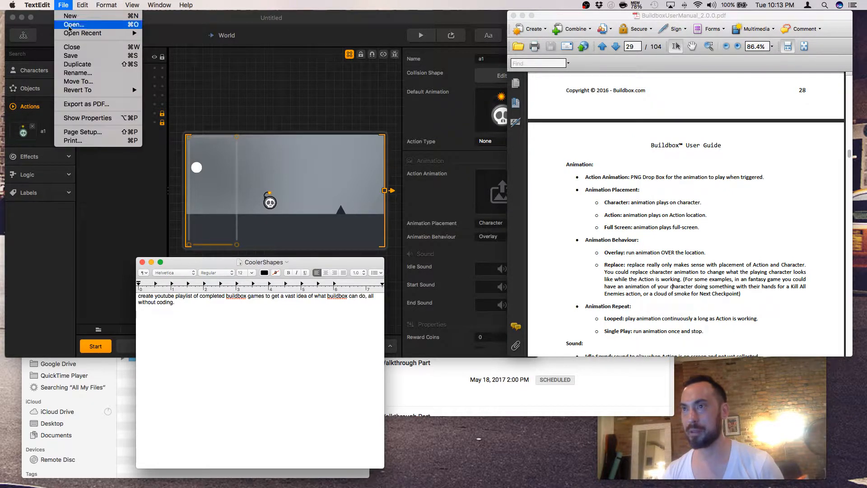
left_click(277, 237)
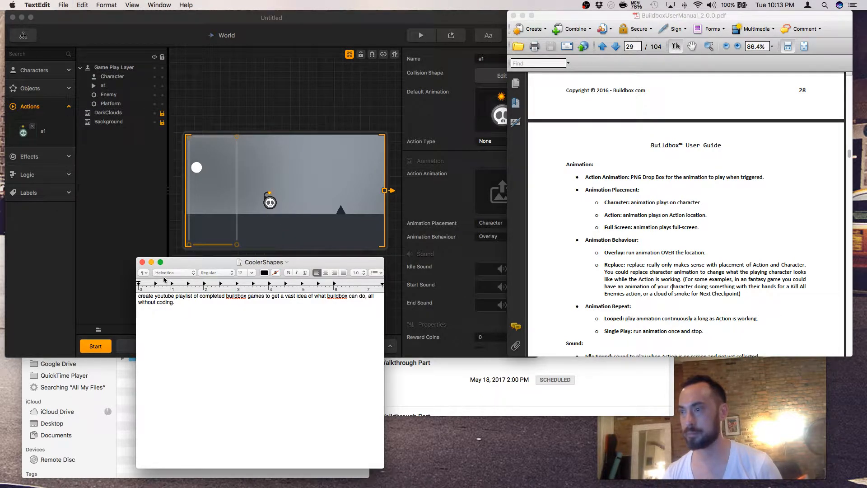
Step: Switch to the Acrobat manual and read the Sound and Properties sections on page 29
left_click(710, 240)
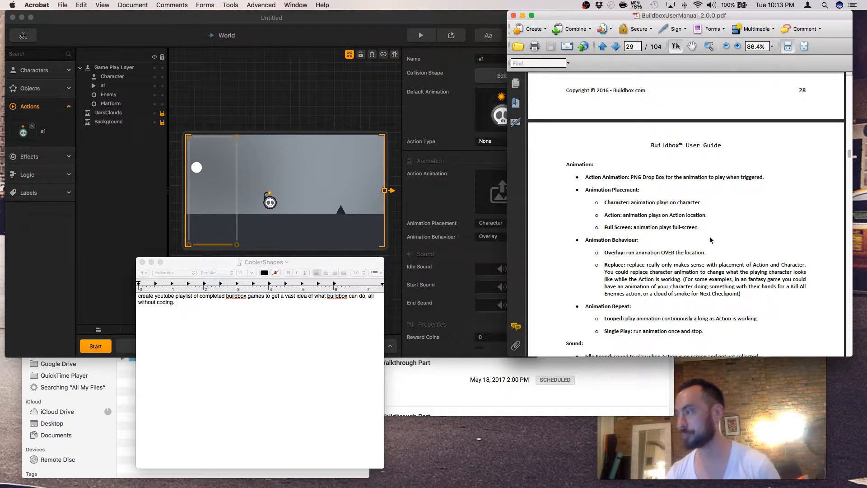
scroll(709, 238, "down", 5)
scroll(709, 237, "down", 2)
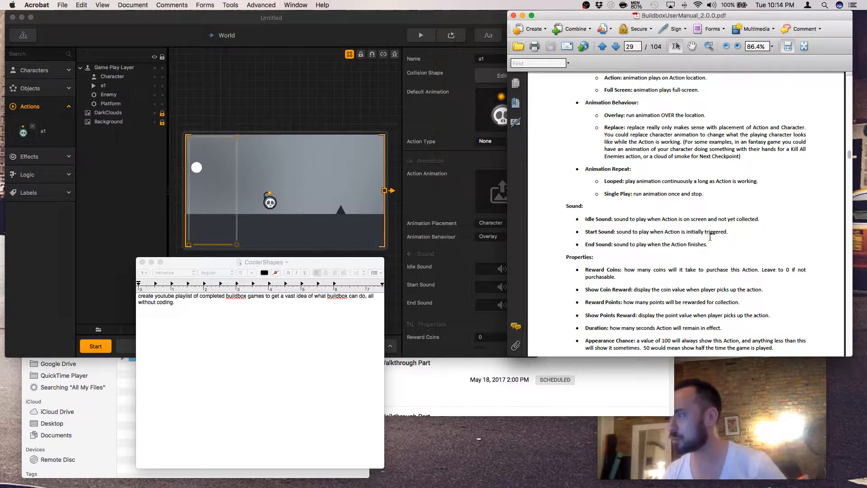
Step: Switch to Buildbox and compare the a1 action's Action Type options with their descriptions on page 28 of the manual
left_click(454, 245)
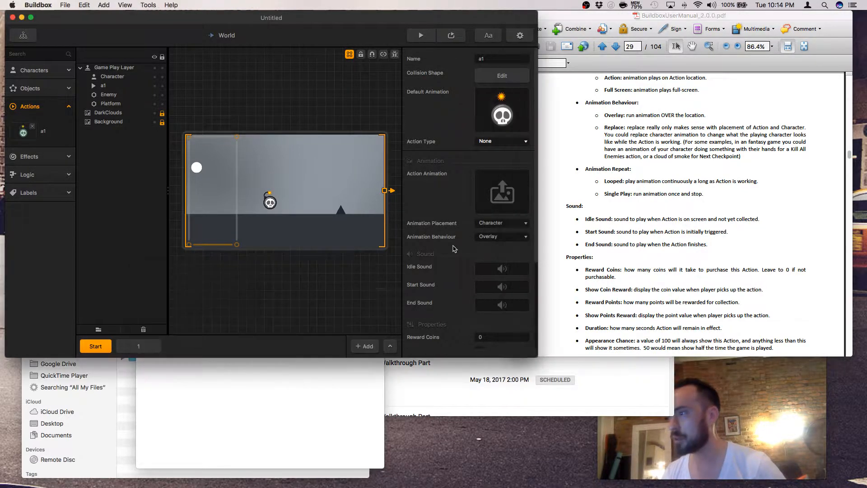
left_click(510, 142)
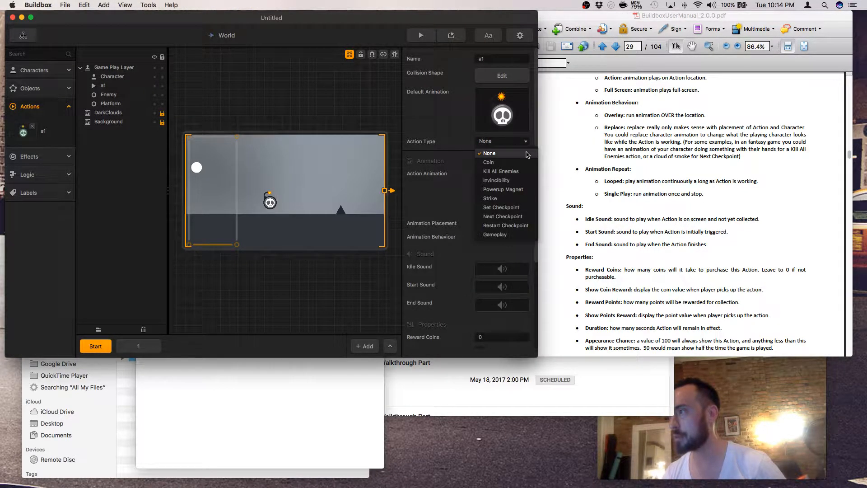
scroll(626, 224, "up", 10)
scroll(625, 224, "up", 8)
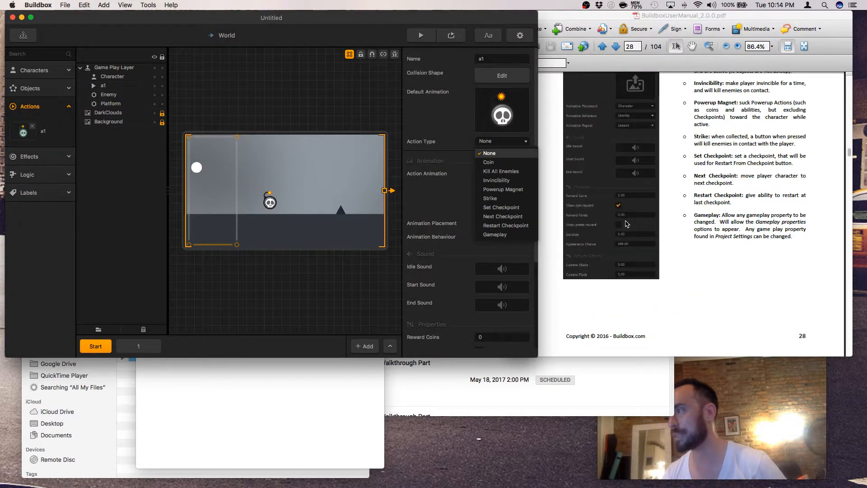
scroll(625, 224, "down", 8)
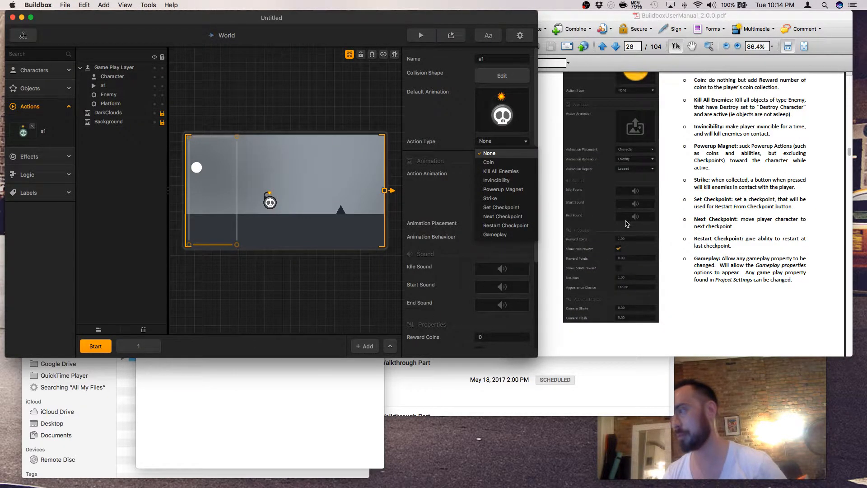
scroll(625, 224, "up", 8)
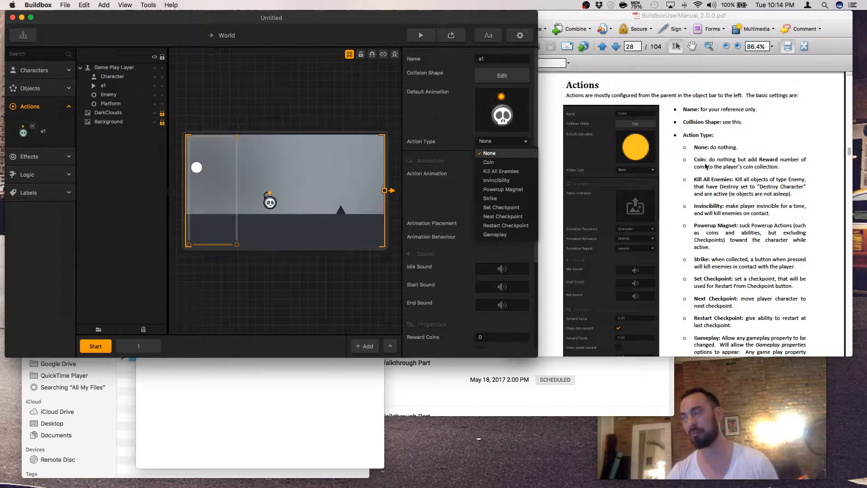
scroll(706, 167, "down", 1)
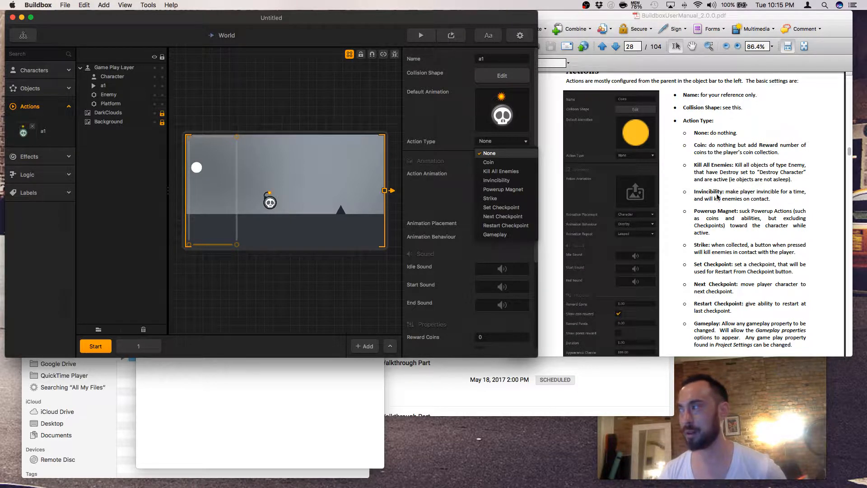
scroll(742, 210, "down", 1)
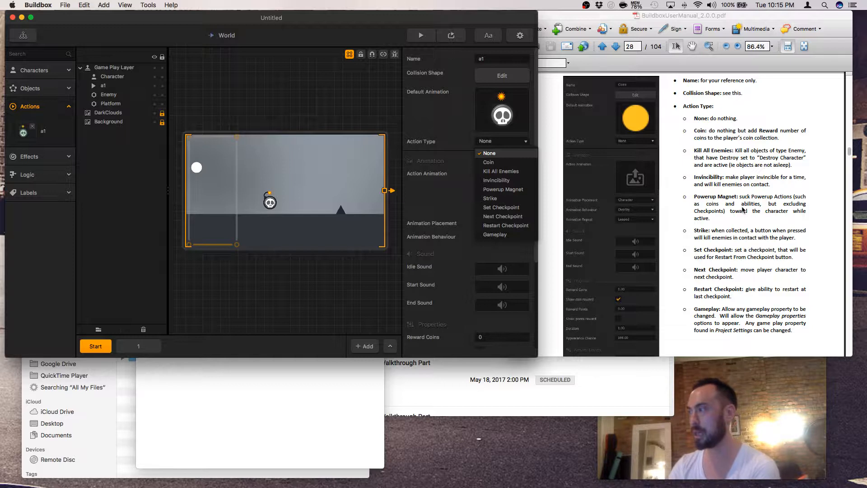
scroll(743, 210, "down", 3)
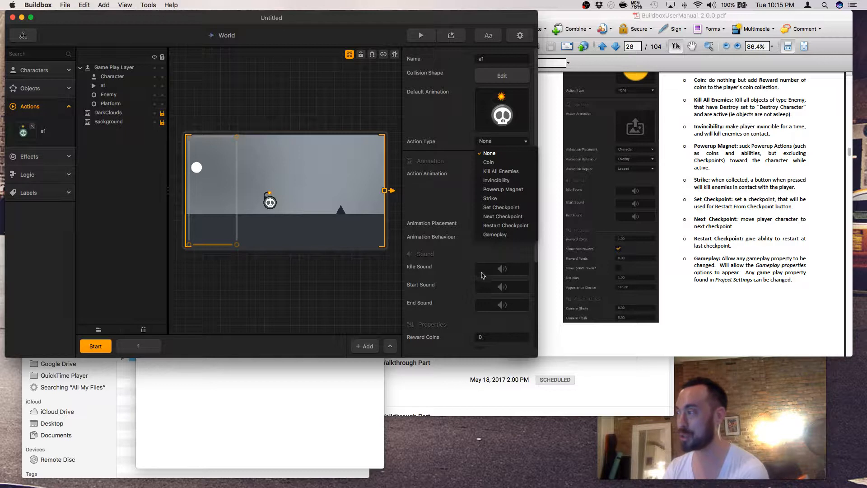
left_click(466, 261)
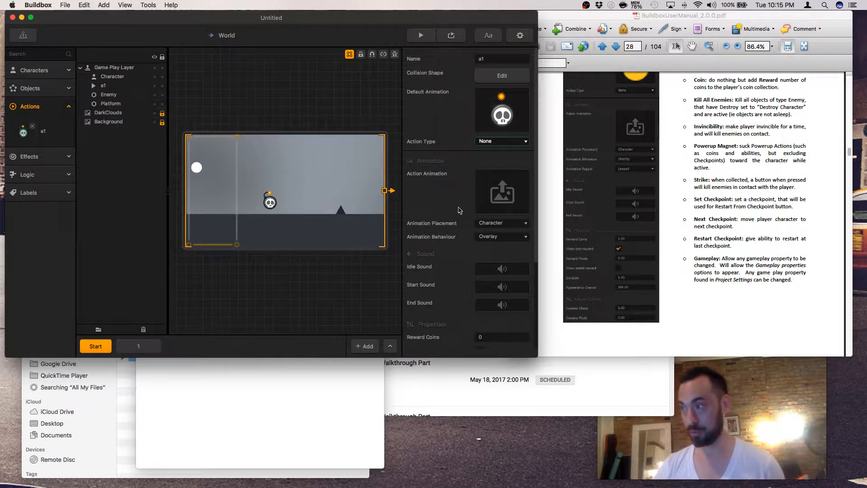
Step: Set the a1 action's Action Type to Gameplay and check the settings below it
left_click(519, 142)
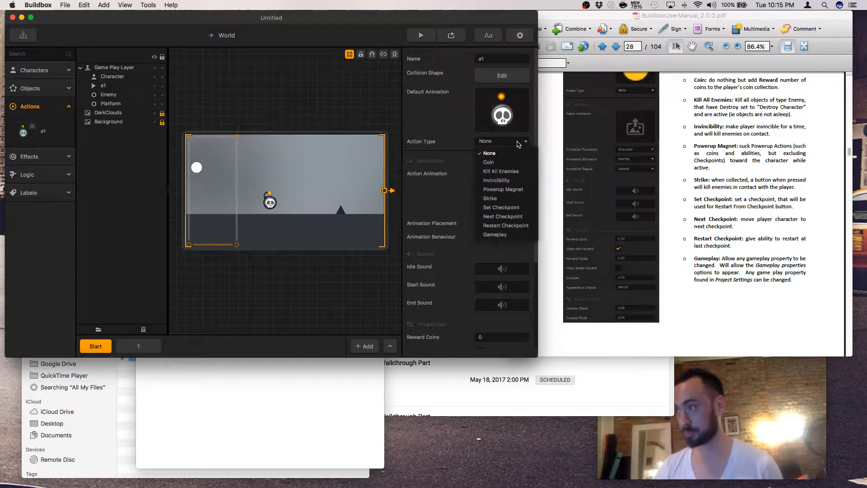
left_click(507, 235)
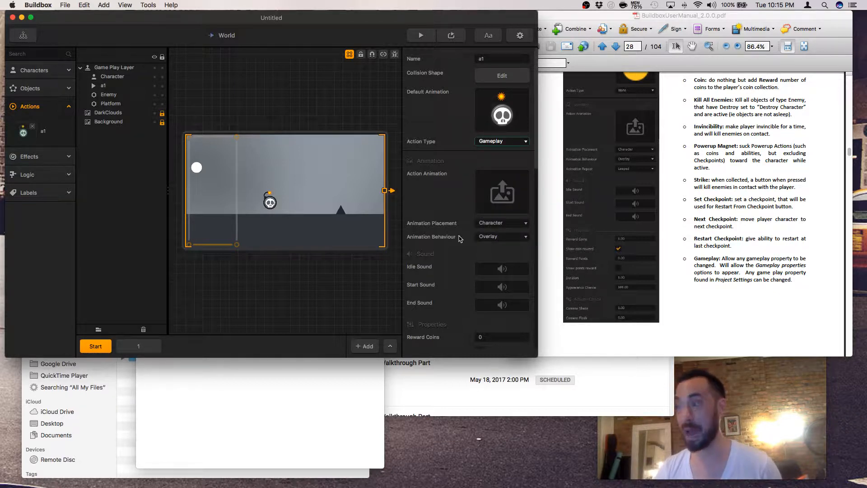
scroll(443, 252, "down", 1)
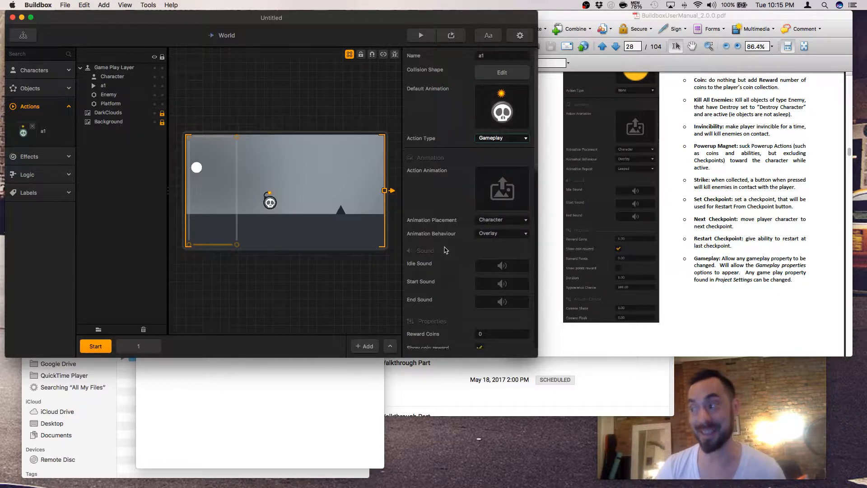
Step: Look through the General, Controllers and Advertisements project settings, close them and open the Font Builder
left_click(521, 36)
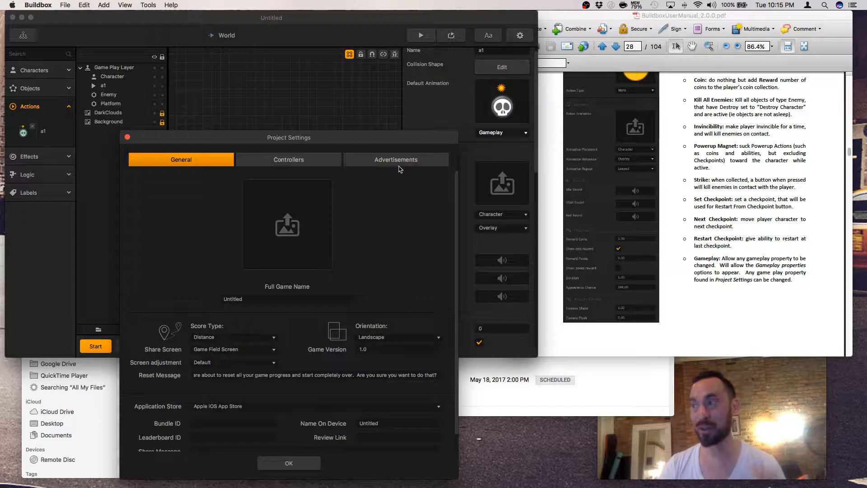
scroll(304, 184, "down", 3)
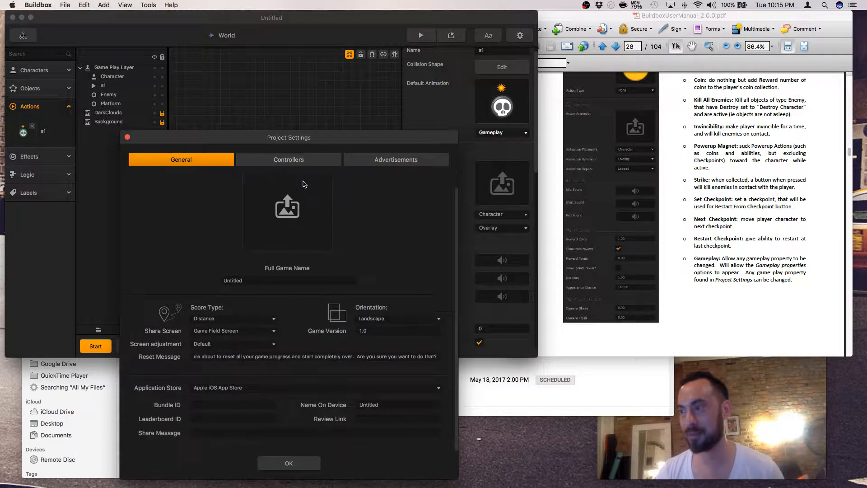
scroll(304, 184, "up", 3)
scroll(304, 185, "down", 1)
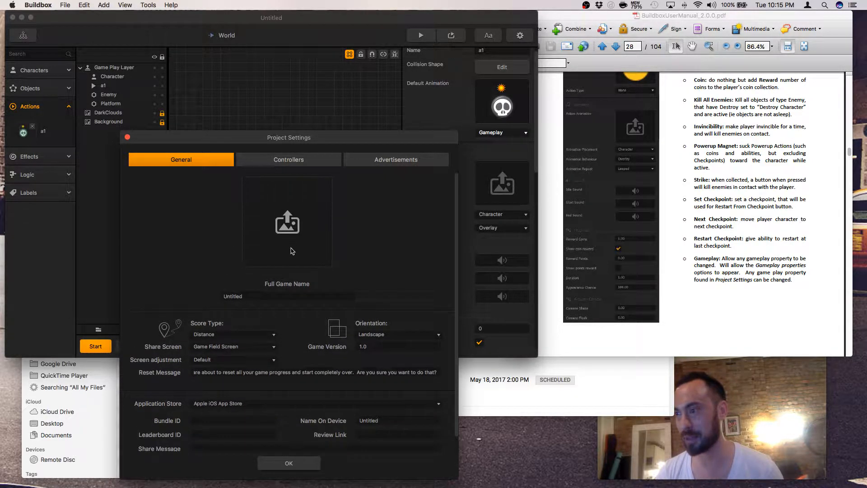
left_click(284, 162)
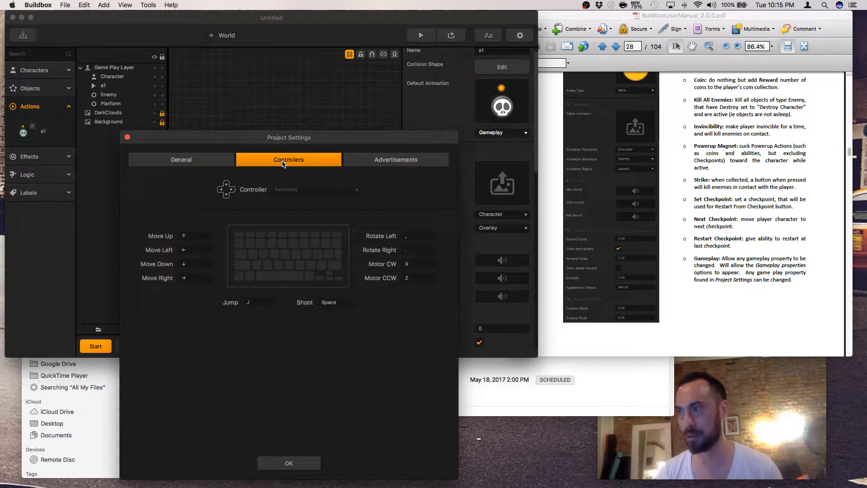
left_click(378, 158)
left_click(326, 163)
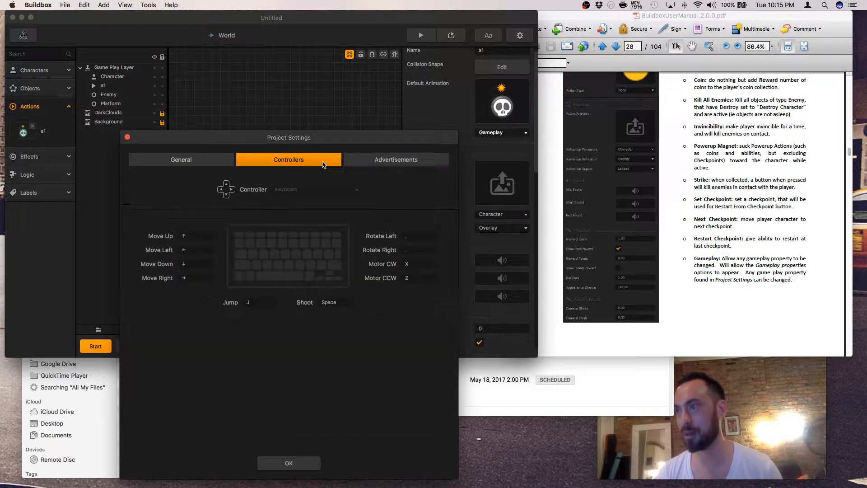
left_click(206, 164)
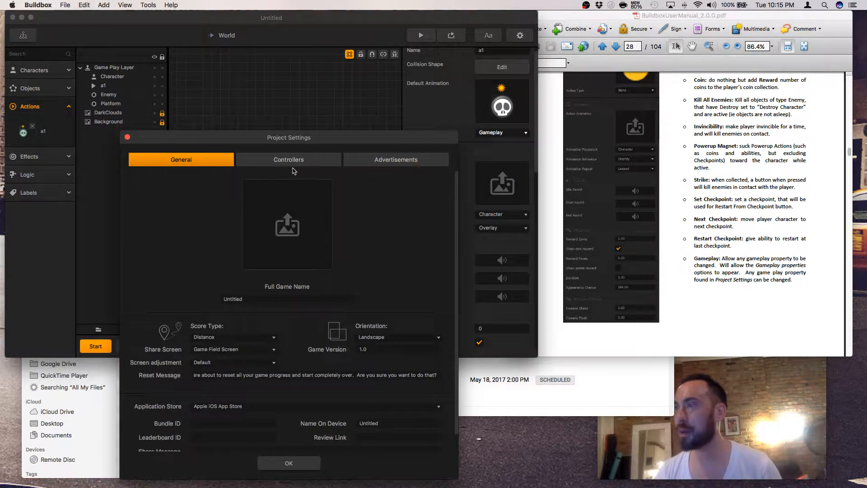
scroll(257, 291, "down", 3)
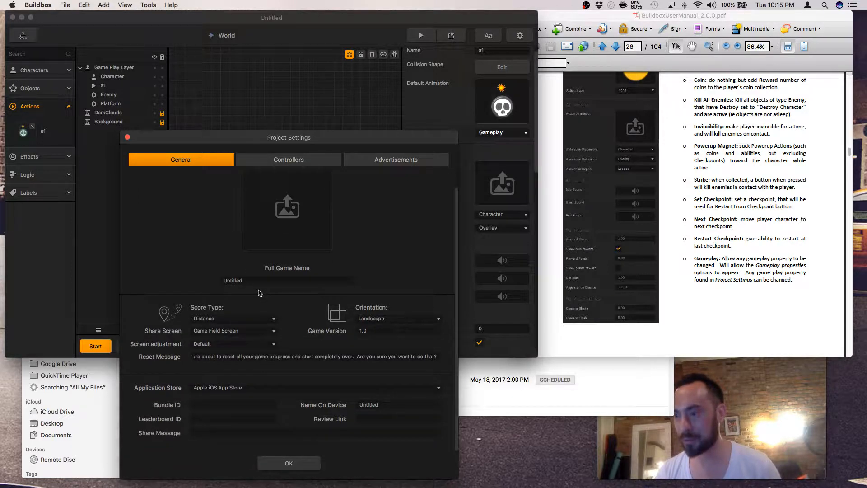
left_click(128, 136)
left_click(488, 35)
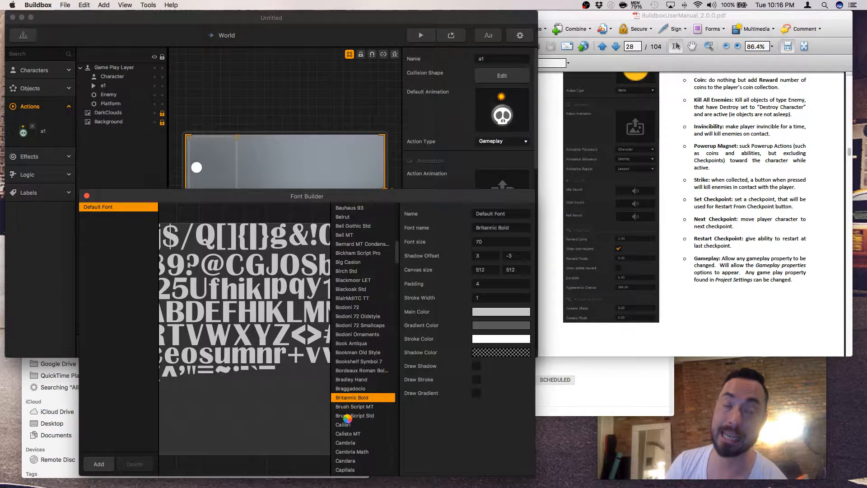
Step: Switch to the Acrobat manual and read from the Animation section through the Sound and Properties sections on page 29
left_click(714, 311)
scroll(714, 312, "down", 5)
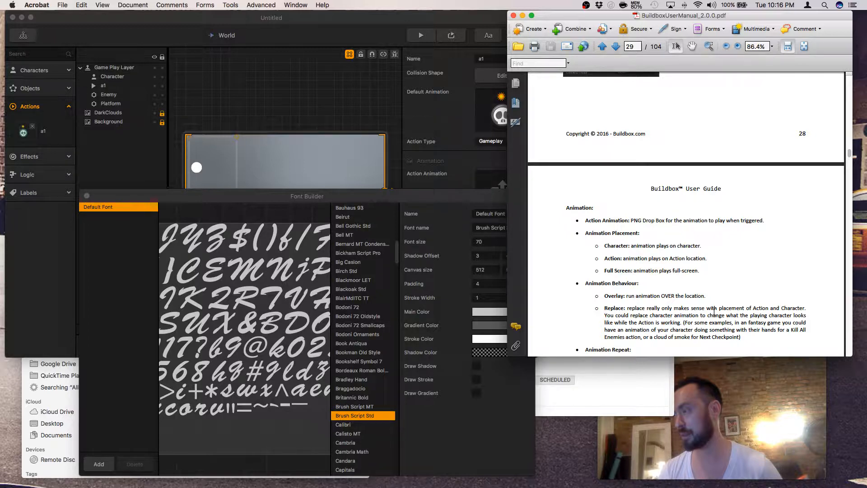
scroll(713, 311, "down", 10)
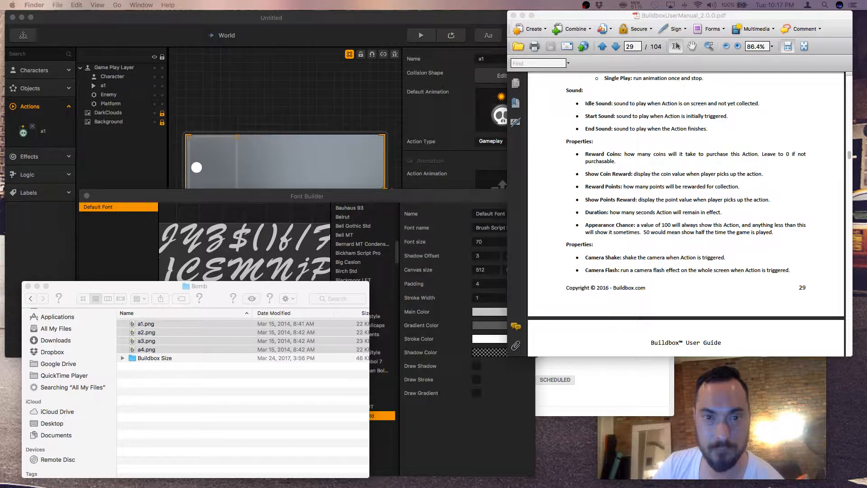
left_click(613, 174)
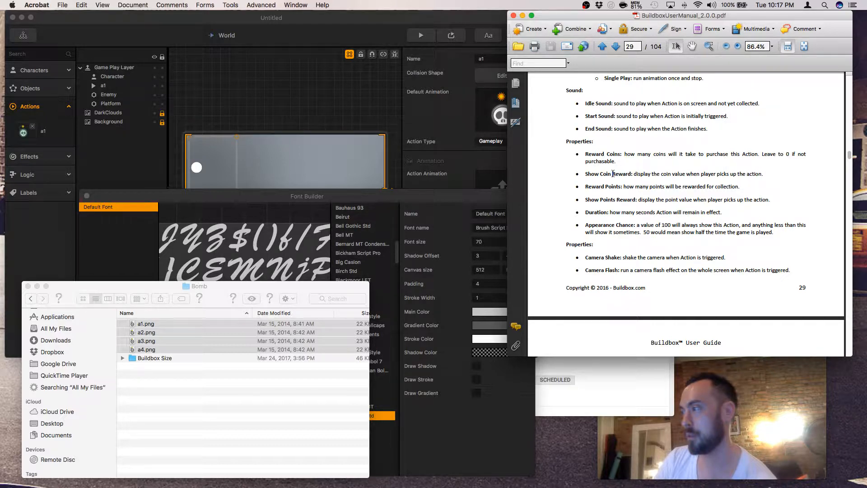
Step: Read the Gameplay Properties section on page 30 of the manual, from Max Speed down to Velocity Drag
scroll(613, 174, "down", 5)
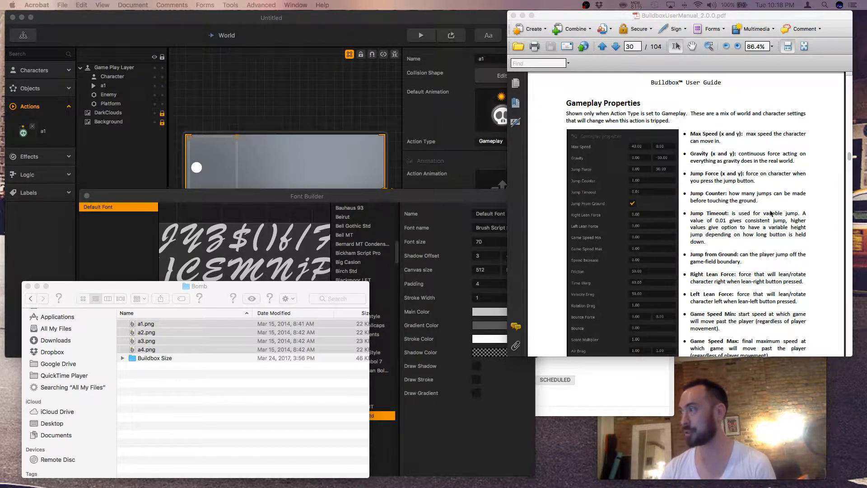
left_click(650, 343)
scroll(722, 316, "down", 2)
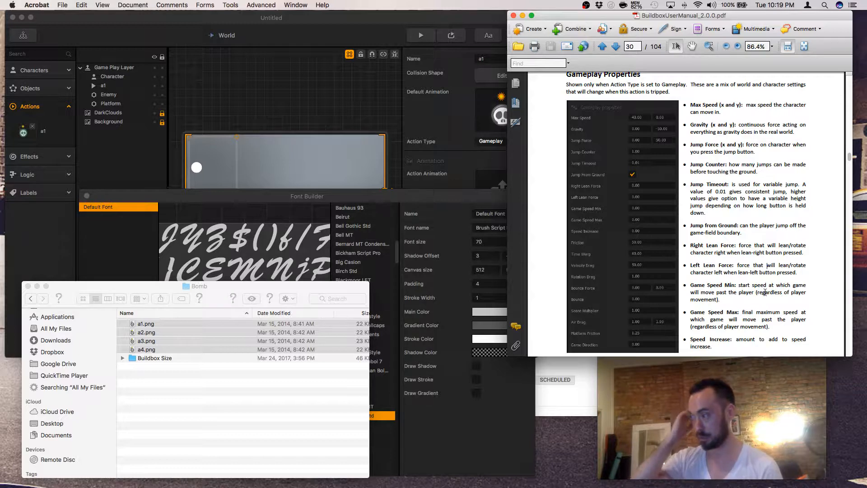
scroll(686, 212, "down", 5)
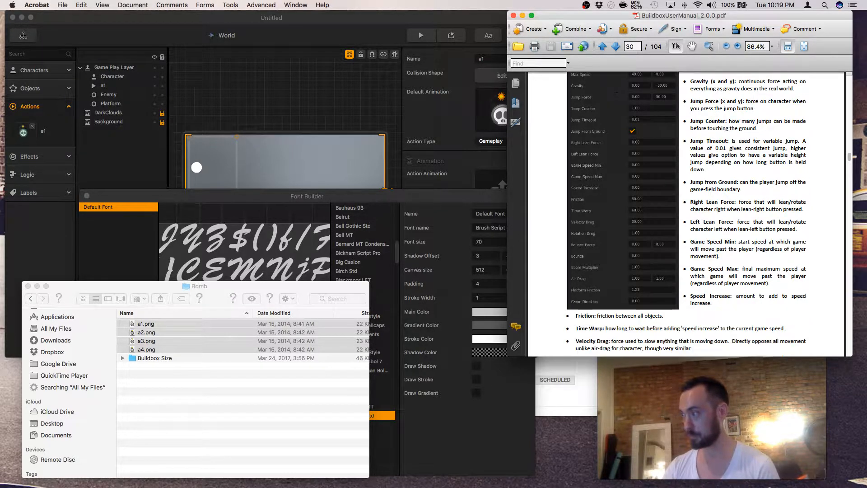
scroll(614, 94, "down", 2)
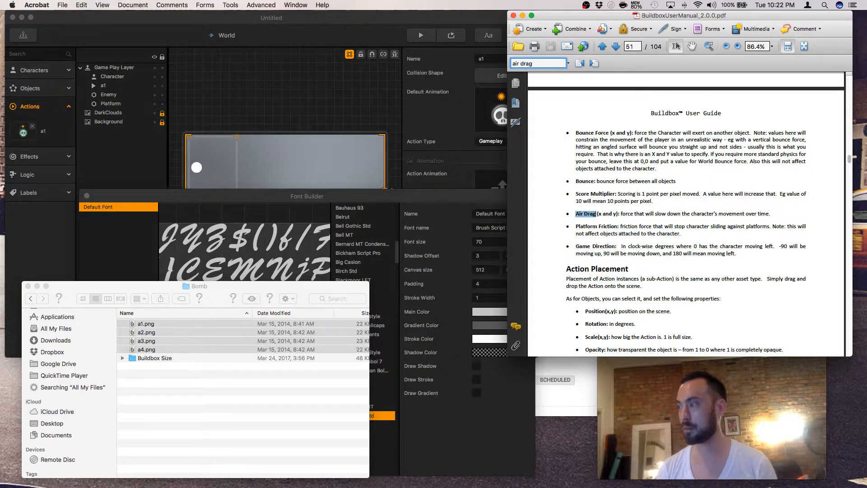
Step: Step through the manual's matches for "air drag" to the Velocity Drag entry on page 30
key("Return")
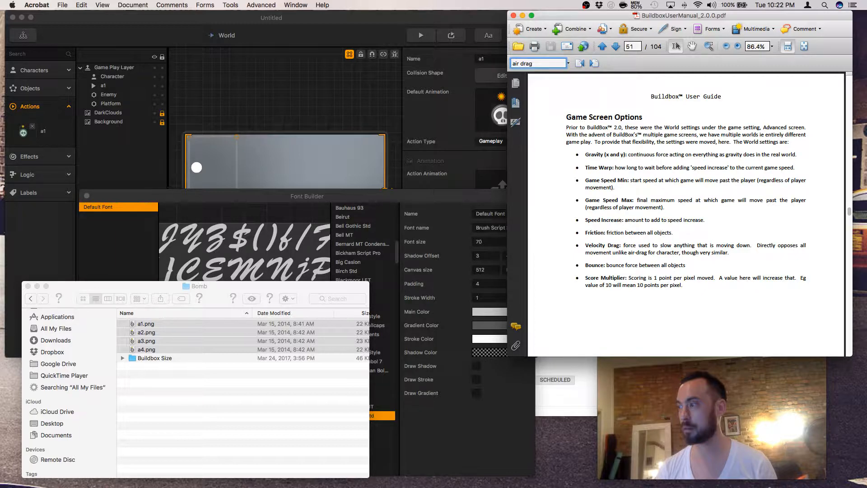
key("Return")
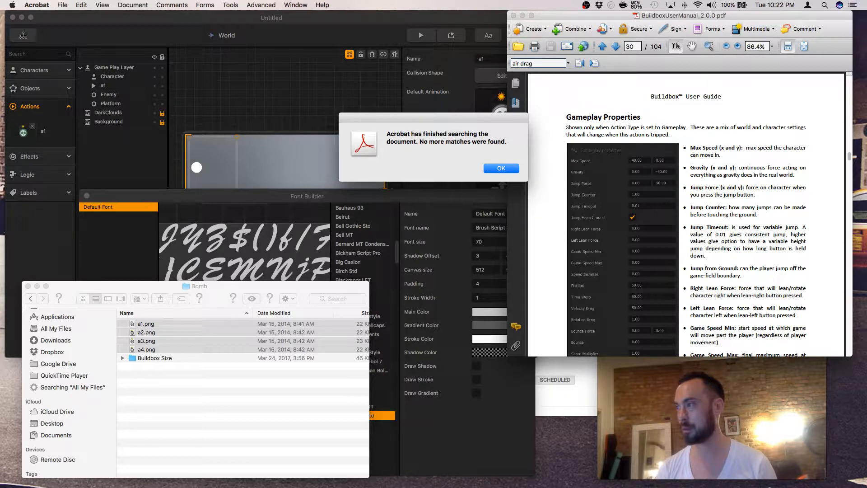
key("Return")
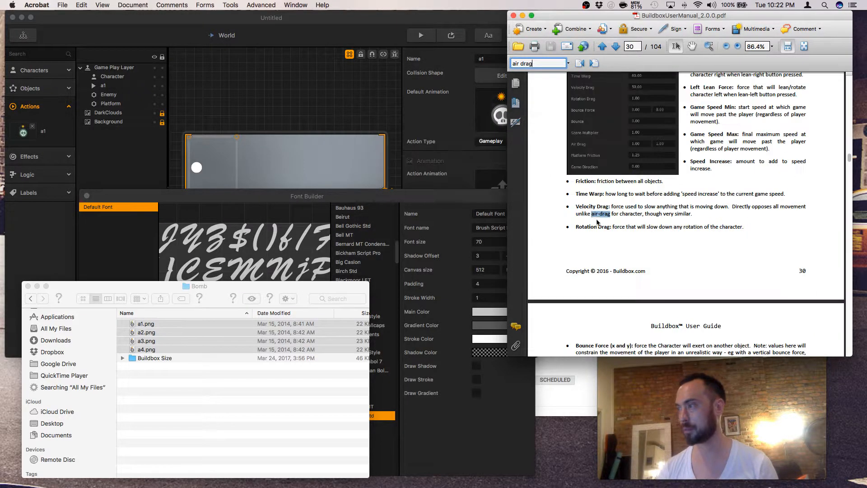
left_click(626, 216)
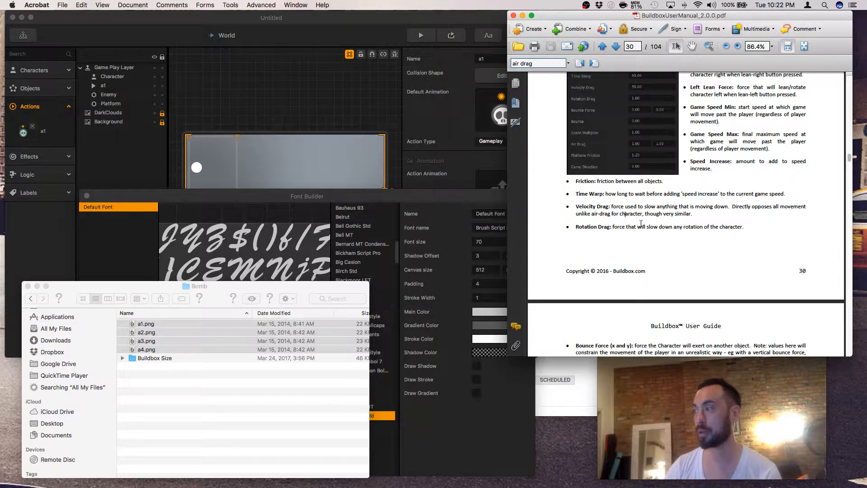
Step: Read the remaining gameplay properties on page 31 and select "and 180 will mean moving left" in the Game Direction entry
scroll(641, 223, "down", 5)
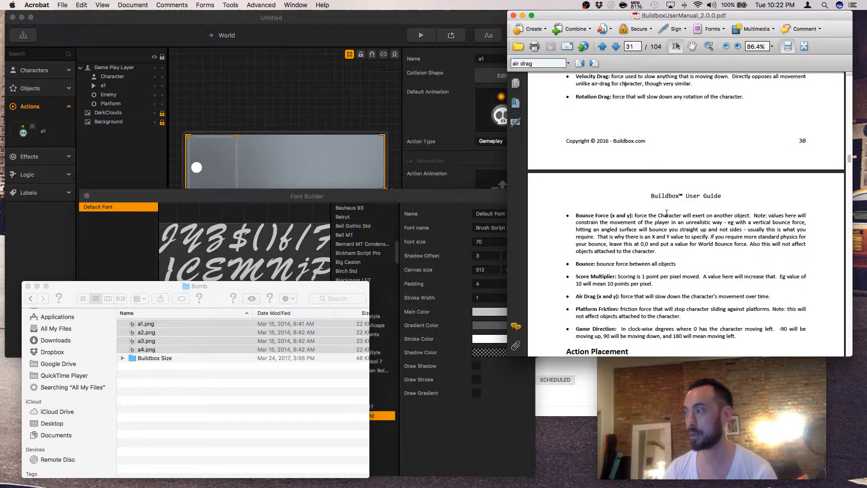
scroll(666, 213, "down", 3)
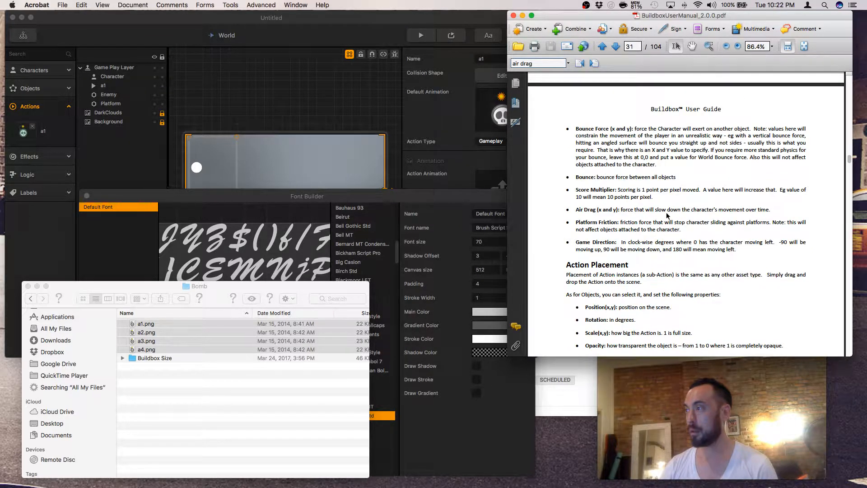
scroll(667, 215, "down", 1)
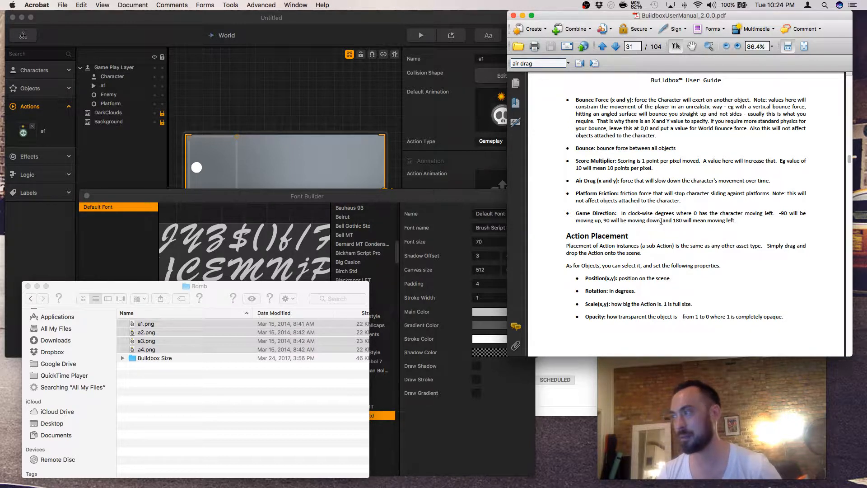
left_click_drag(661, 221, 729, 220)
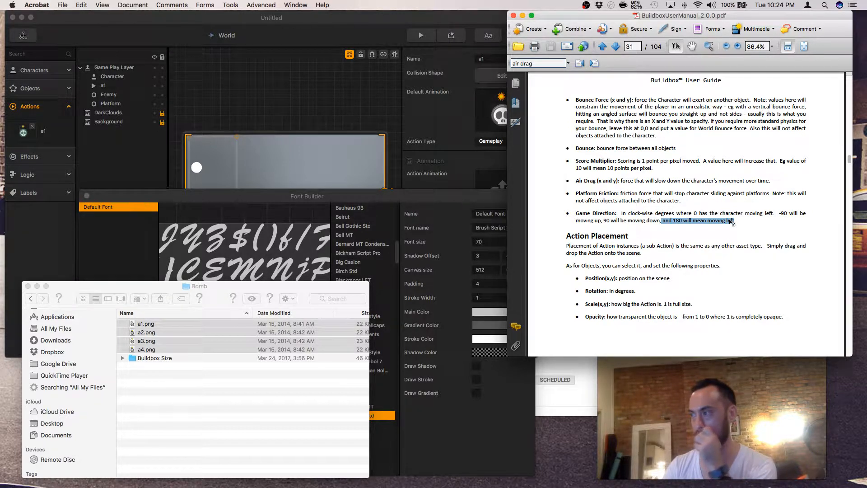
Step: Switch to Buildbox, close the Font Builder and move the a1 bomb toward the scene's start, to about X 186, Y 248
left_click(341, 172)
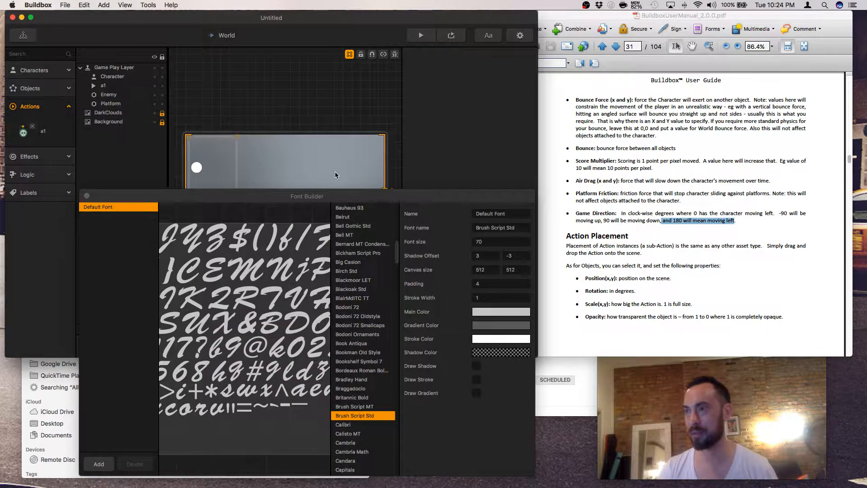
left_click(86, 196)
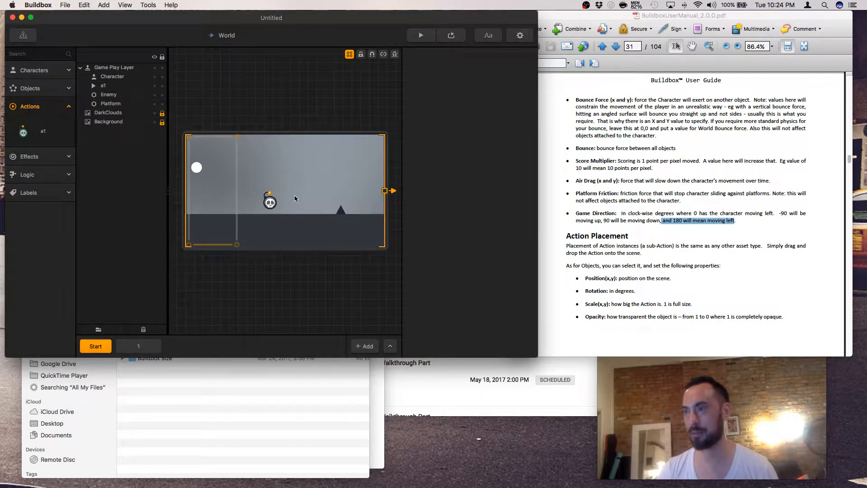
left_click_drag(271, 203, 219, 205)
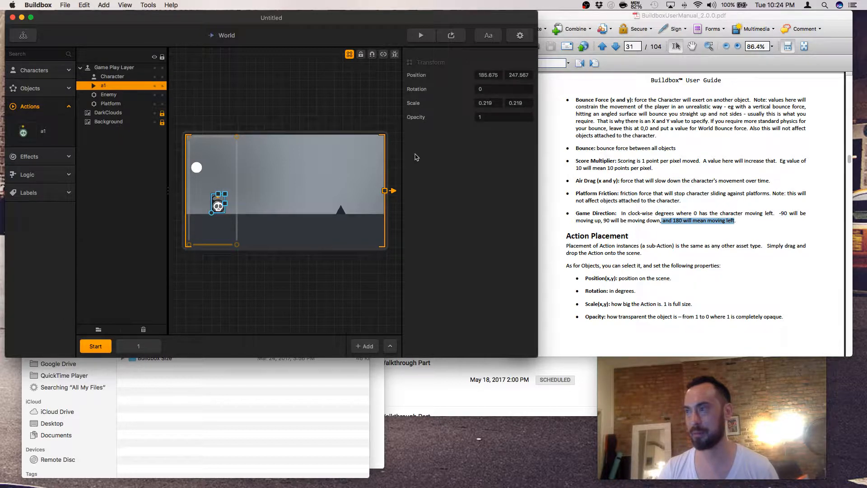
Step: Review the a1 action's type options and its gameplay properties down to Game Direction
left_click(21, 132)
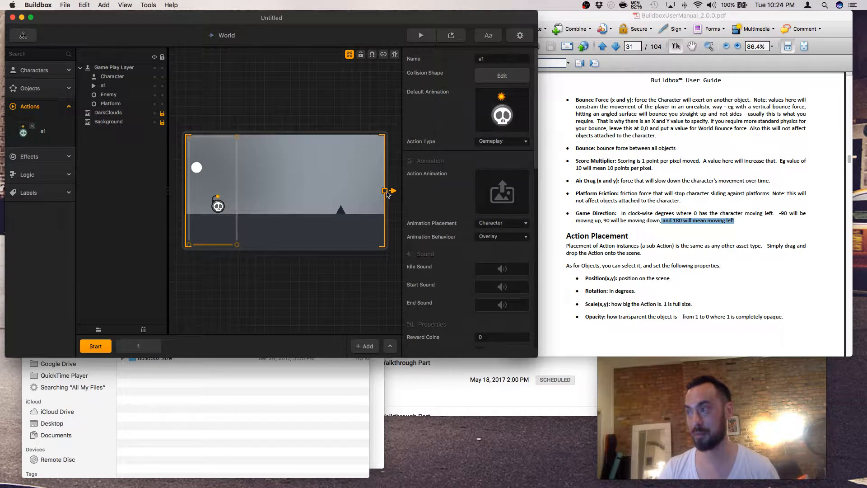
left_click(511, 143)
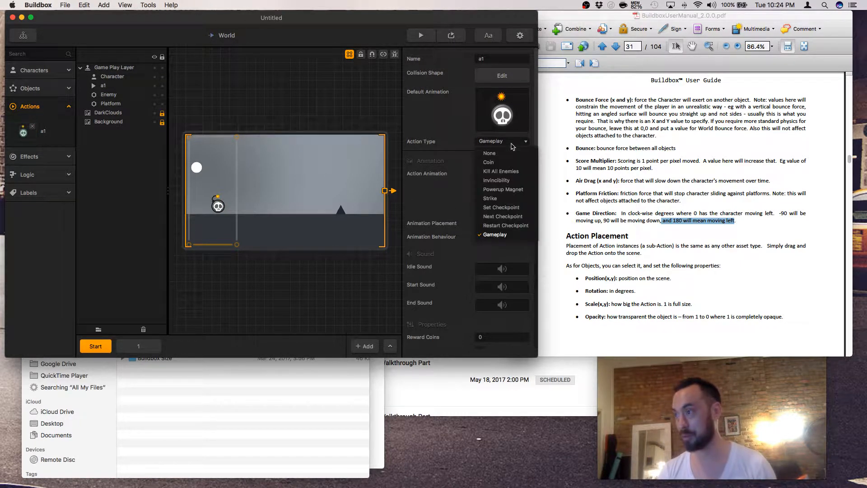
left_click(511, 143)
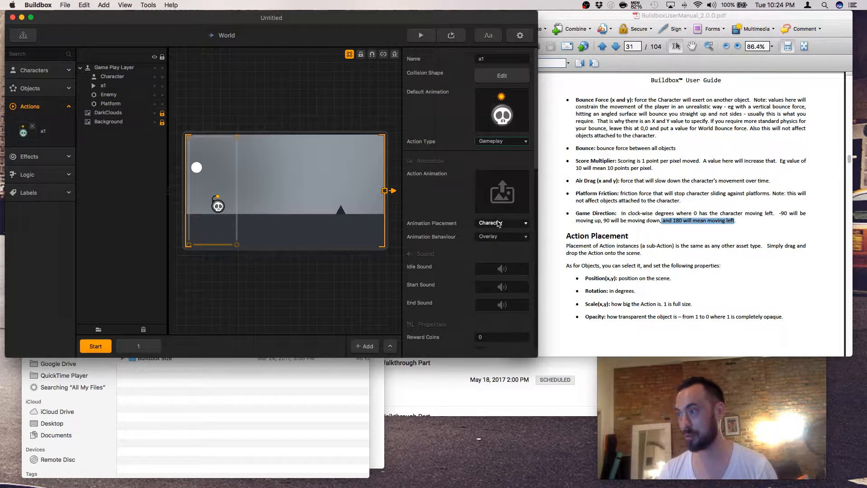
scroll(498, 223, "down", 10)
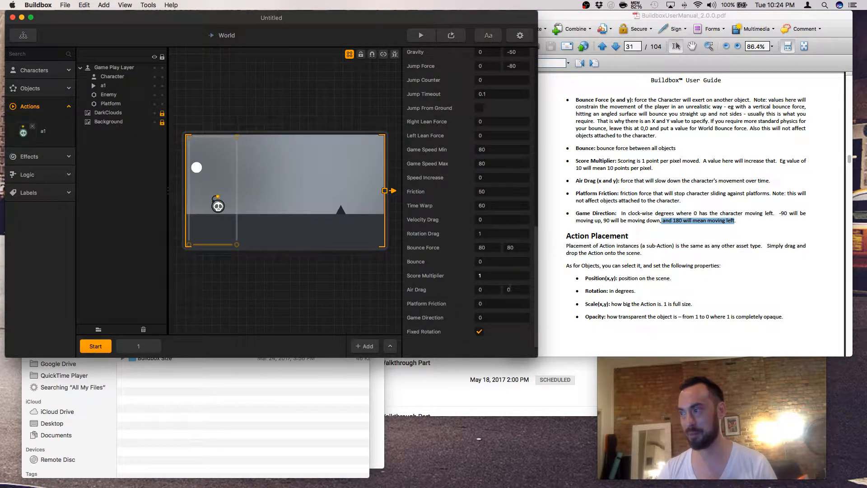
left_click(498, 318)
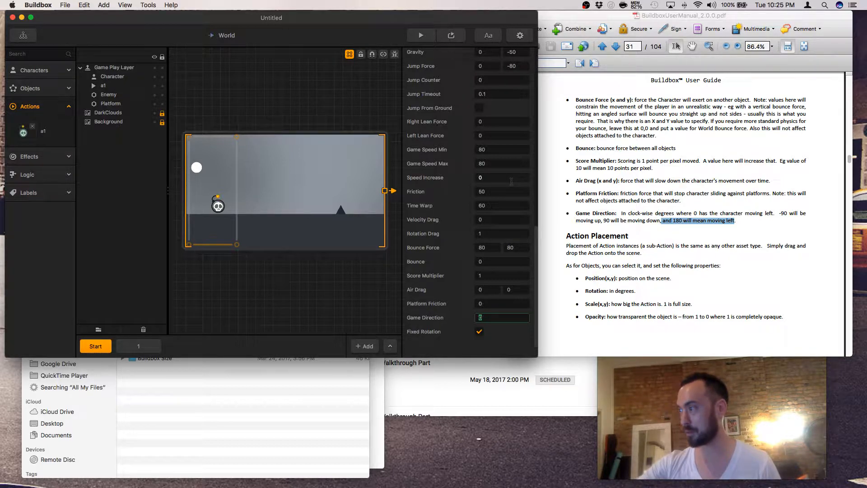
scroll(474, 185, "up", 3)
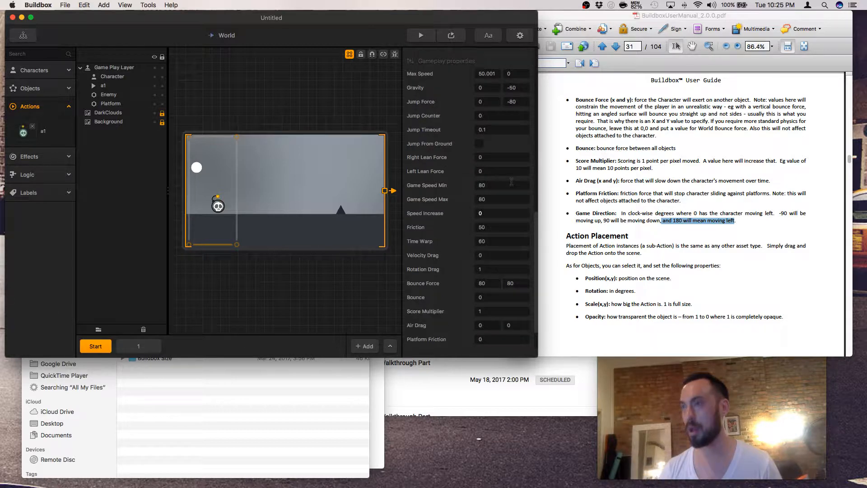
scroll(440, 183, "up", 5)
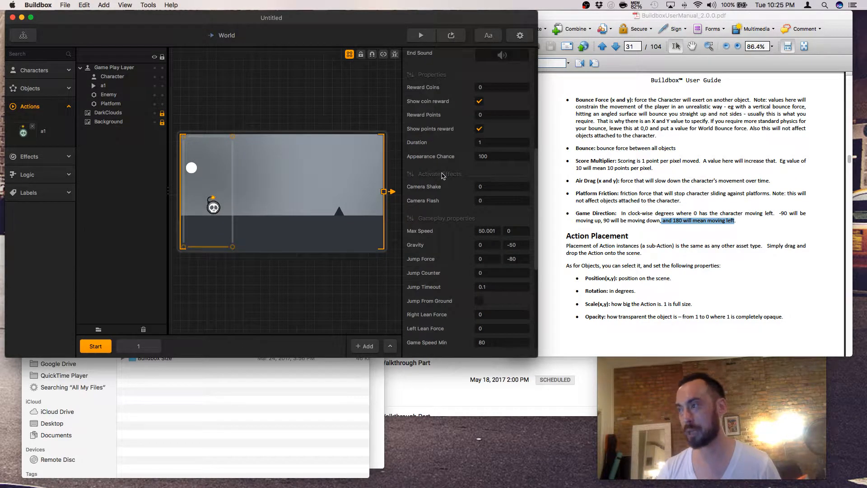
Step: Move the a1 bomb past the triangular enemy to the scene's far end, at about X 1057, Y 268
left_click_drag(212, 210, 369, 205)
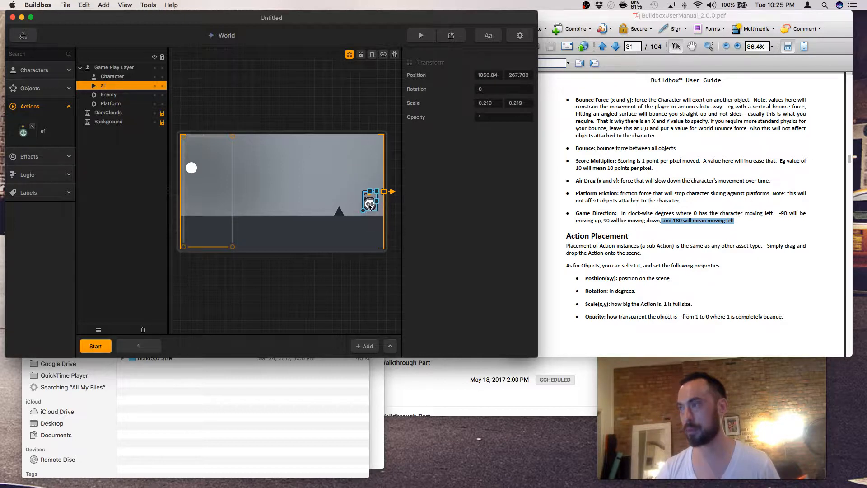
left_click(259, 203)
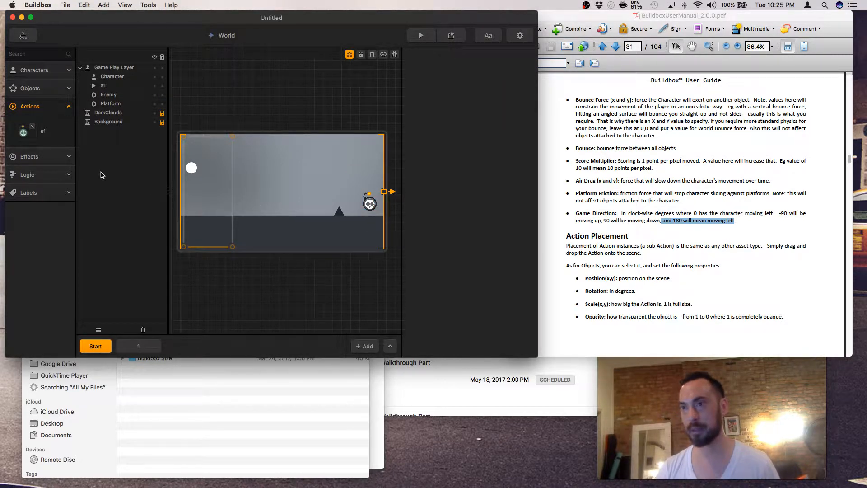
left_click(366, 199)
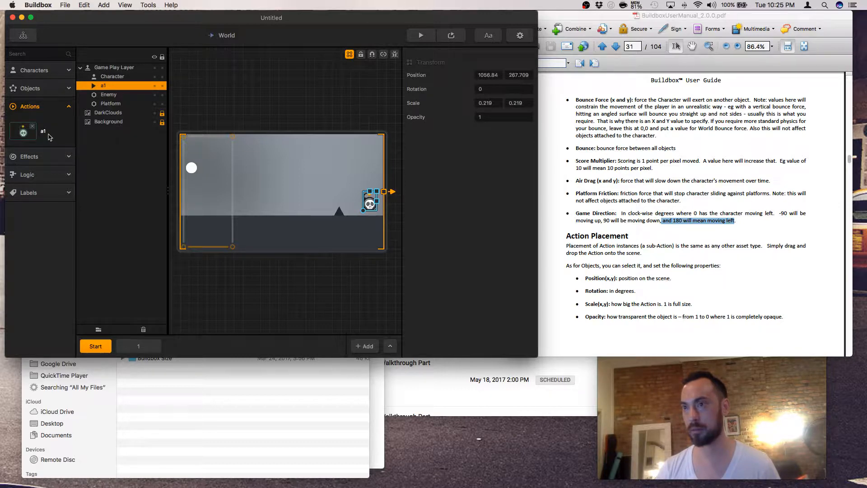
Step: Set the a1 action's Game Direction to -90
left_click(27, 137)
scroll(464, 210, "down", 15)
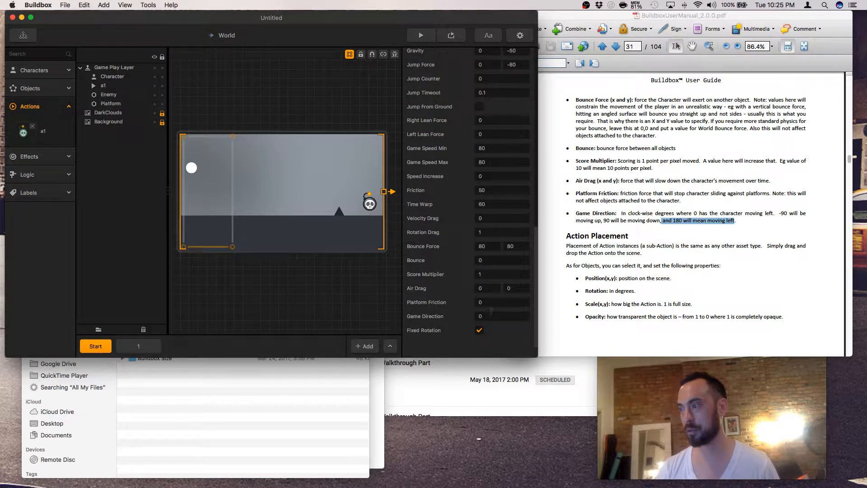
left_click(490, 316)
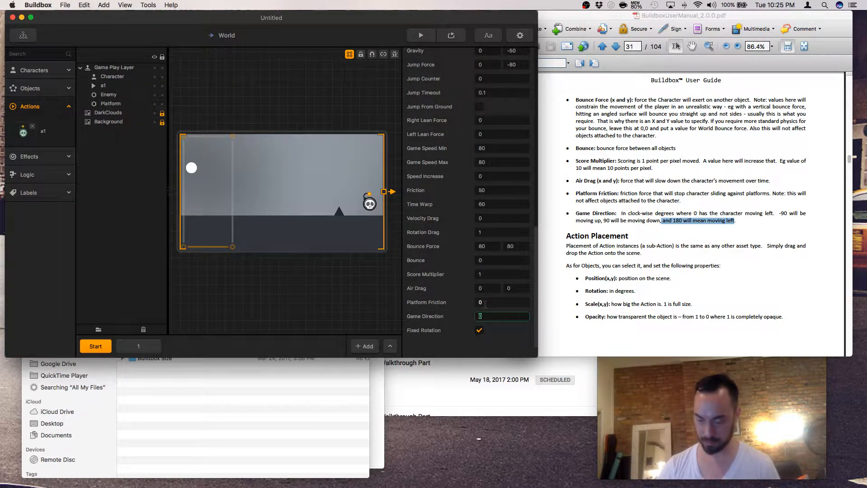
type("-90")
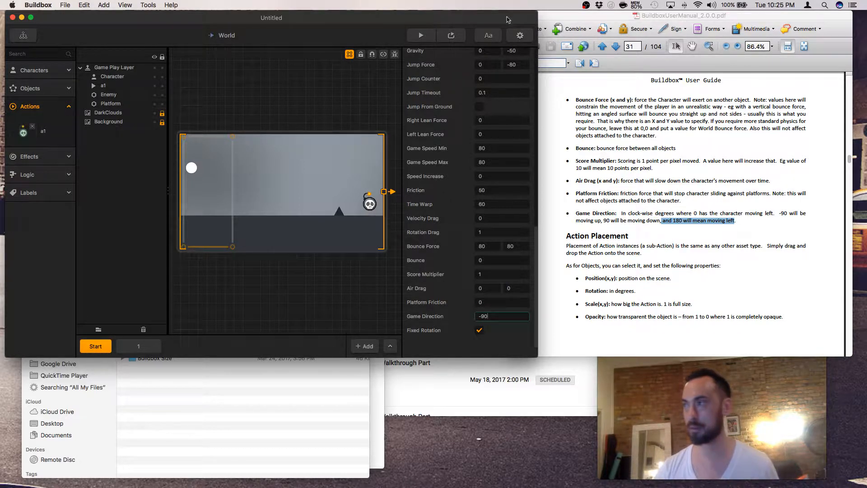
Step: Play the game in the preview through the bomb pickup to test the direction change, and close the preview
left_click(422, 36)
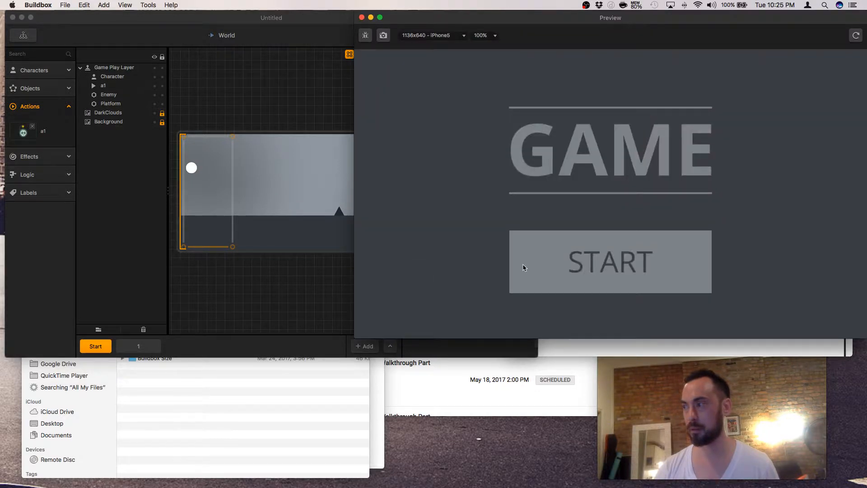
left_click(523, 267)
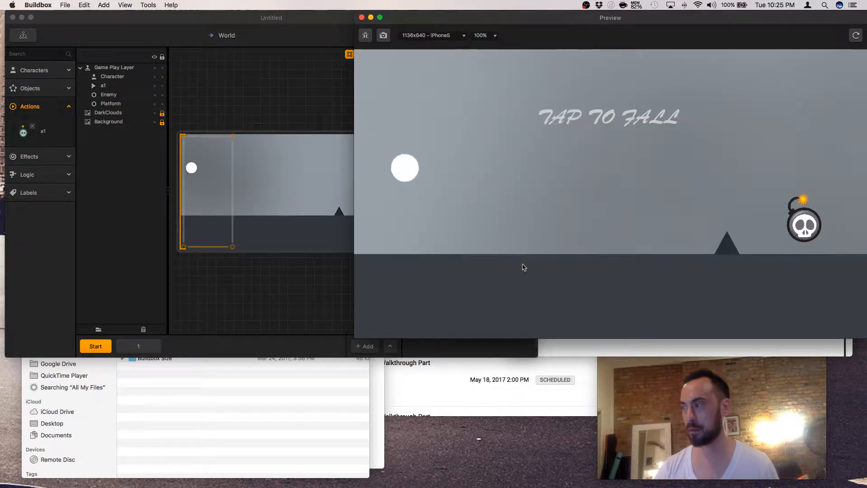
left_click(514, 272)
left_click(515, 272)
left_click(514, 272)
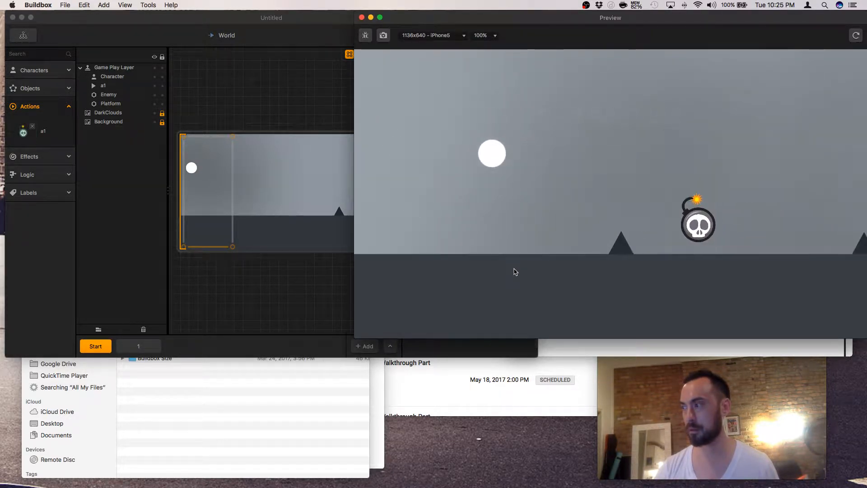
left_click(515, 272)
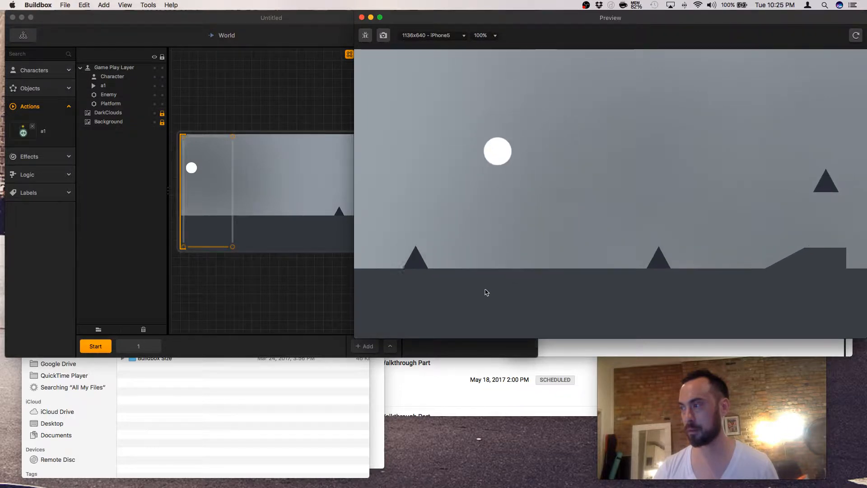
left_click(485, 289)
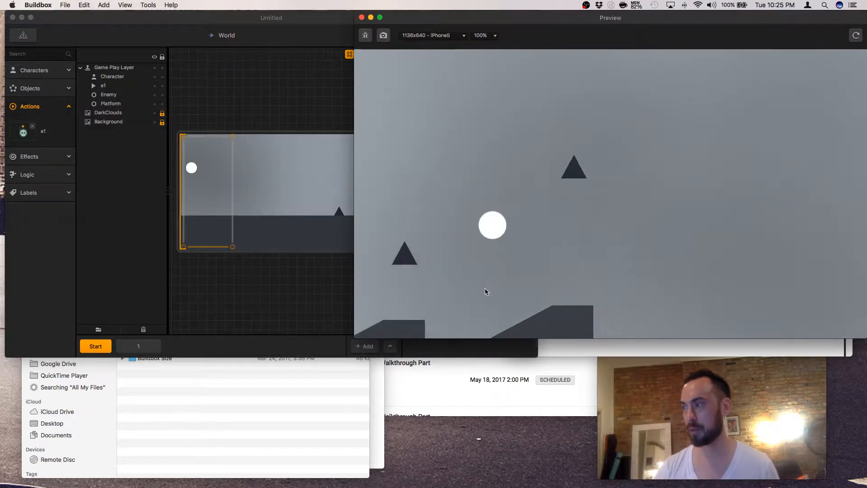
left_click(485, 289)
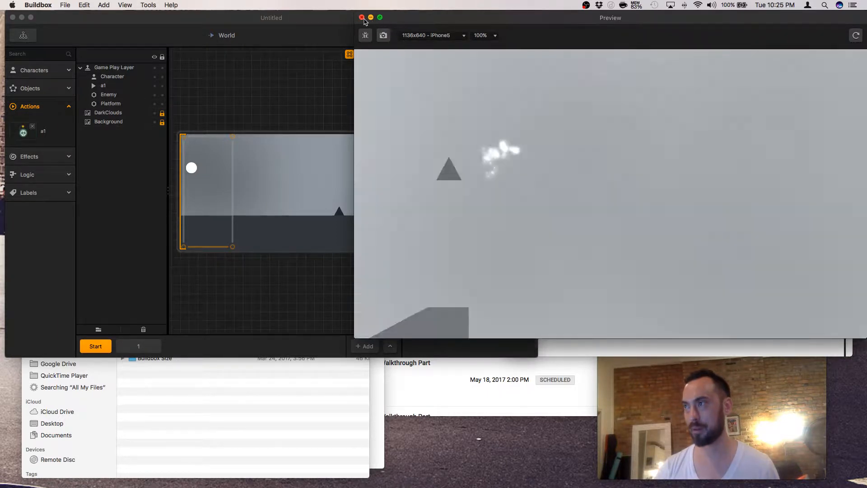
left_click(361, 18)
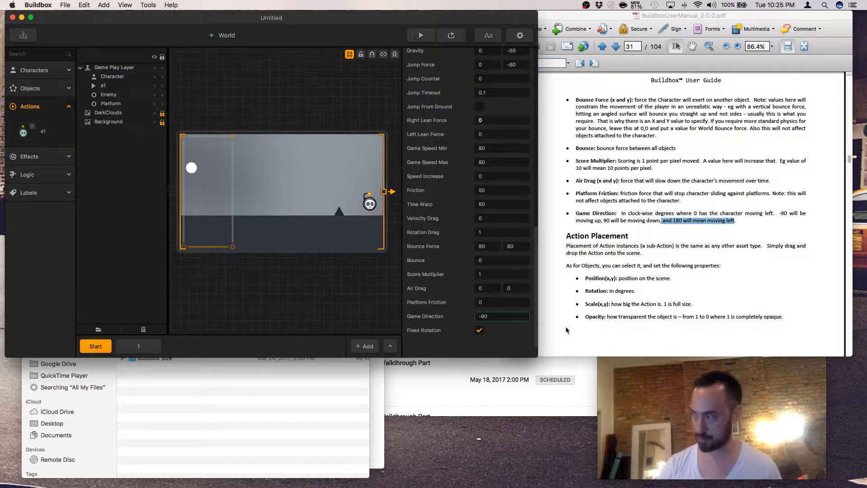
Step: Set the a1 action's Game Direction to 180 and play-test it in the preview
key("BackSpace")
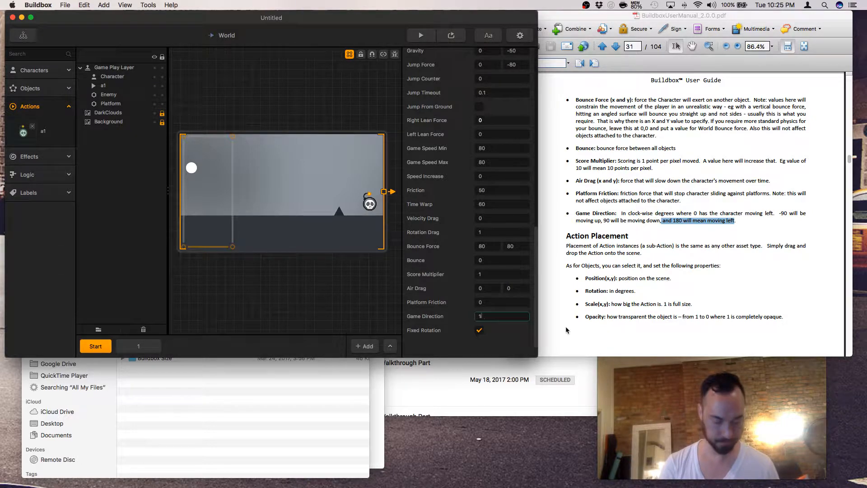
key("BackSpace")
key("BackSpace")
type("180")
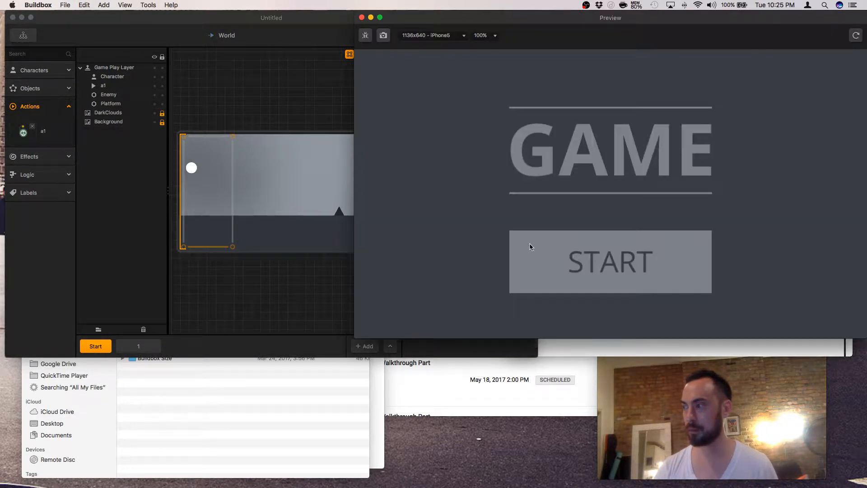
left_click(567, 263)
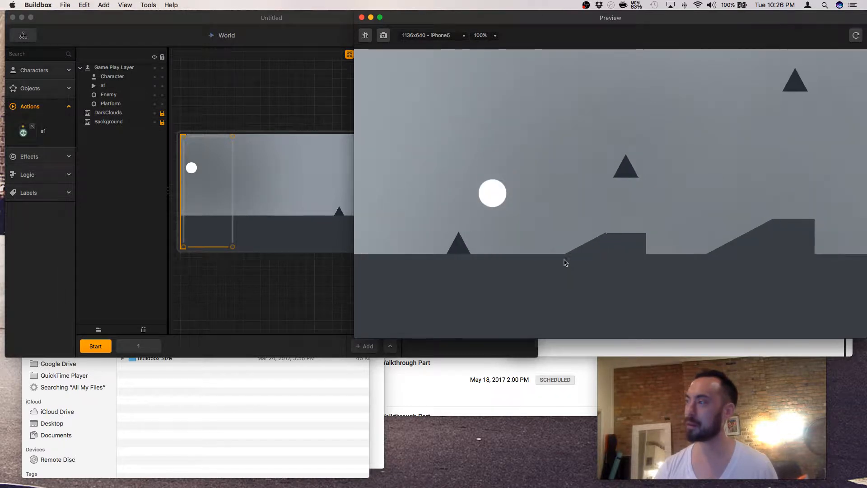
left_click(362, 18)
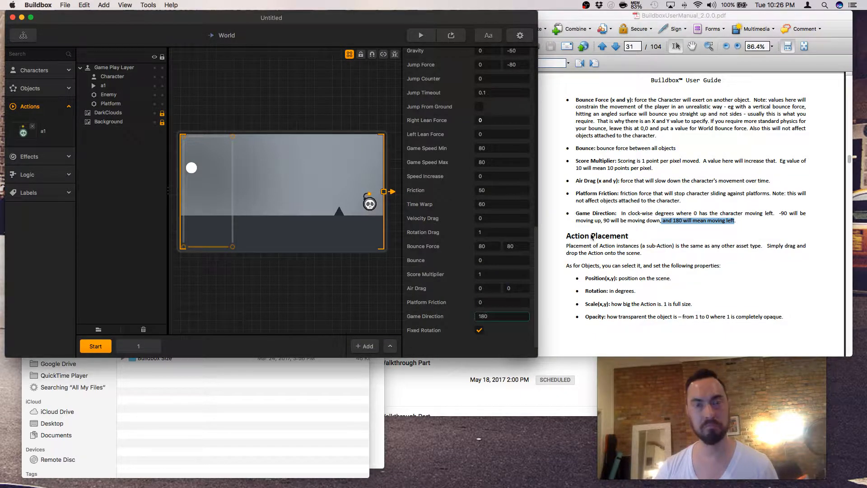
Step: Switch to the Acrobat manual and read the Action Placement section on page 31, from Position to Opacity
left_click(609, 235)
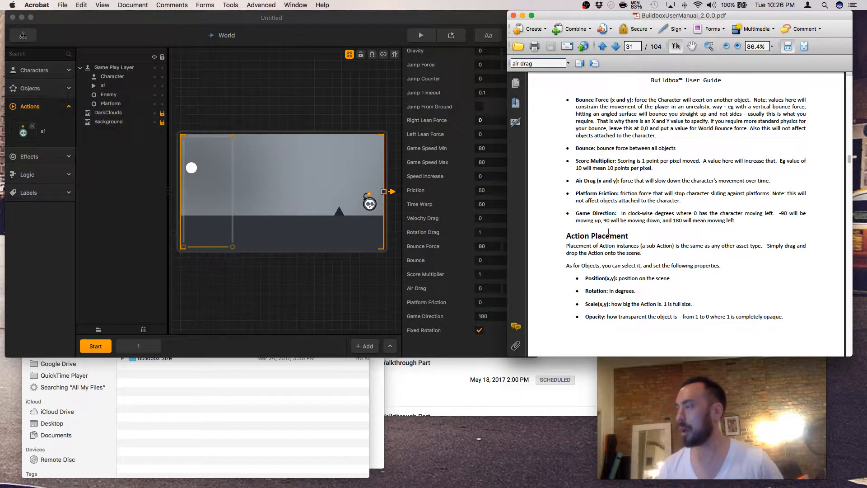
scroll(609, 231, "down", 3)
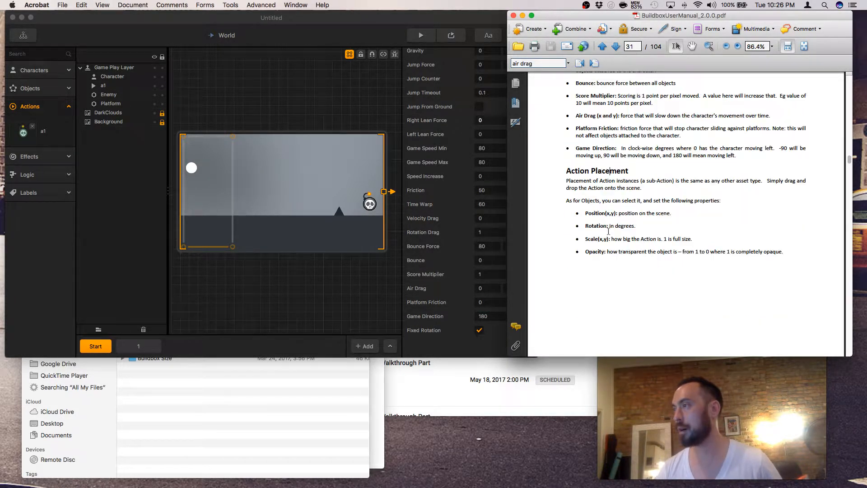
scroll(609, 231, "up", 8)
scroll(608, 231, "down", 5)
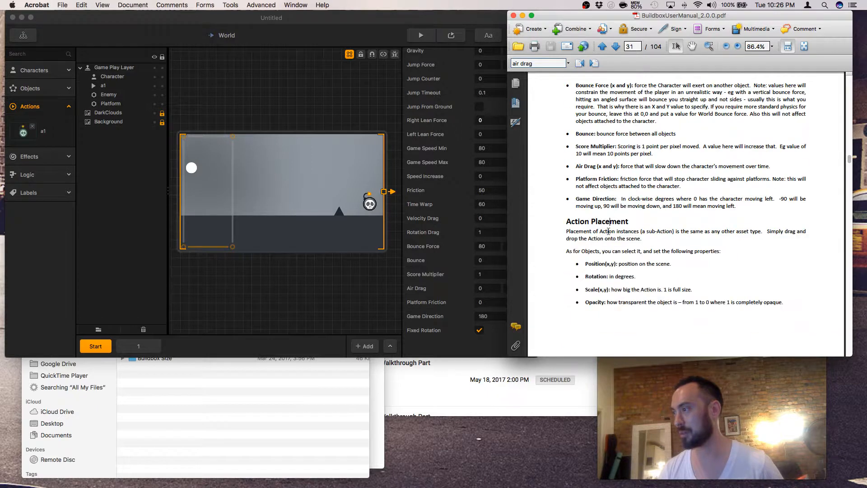
scroll(608, 231, "down", 3)
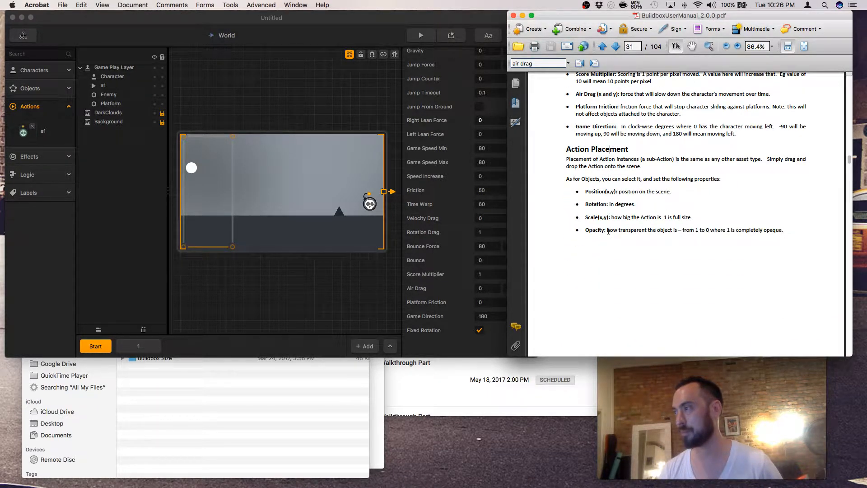
scroll(608, 231, "down", 1)
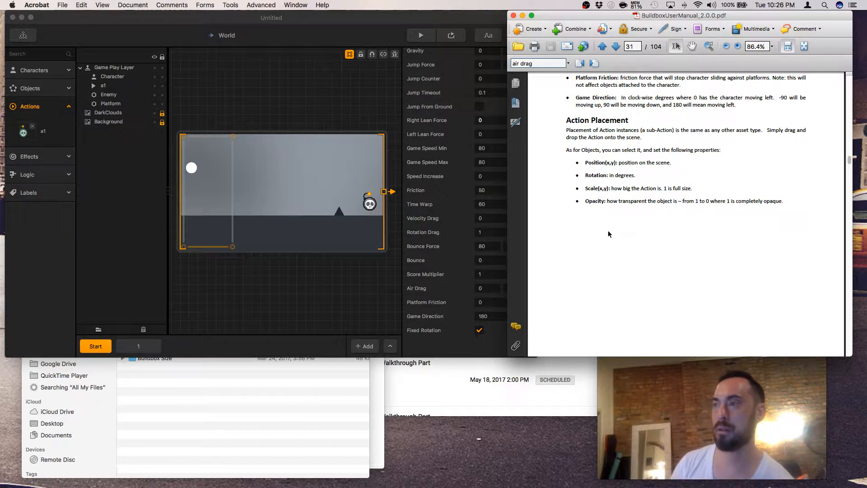
Step: Place a second a1 bomb in the Buildbox scene at about X 164, Y 239, scale it to about 0.17, and keep it selected
left_click_drag(20, 135, 242, 193)
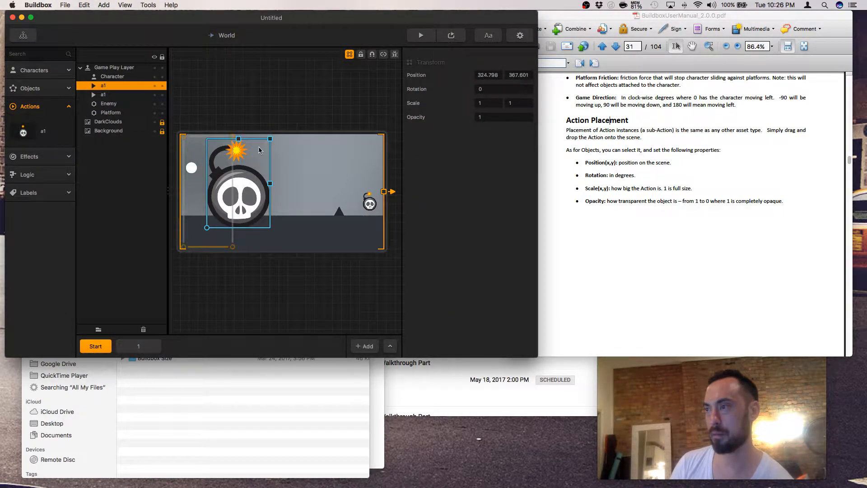
left_click_drag(270, 138, 217, 199)
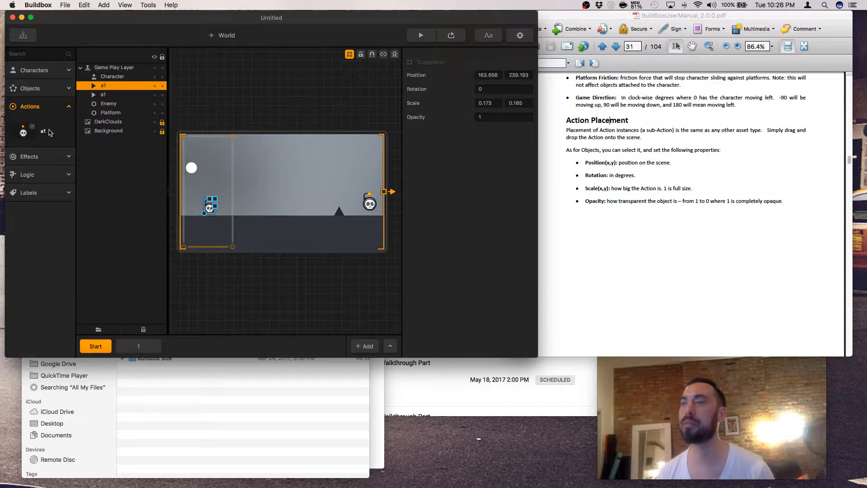
left_click(258, 283)
scroll(258, 282, "up", 2)
scroll(258, 282, "down", 1)
left_click(212, 208)
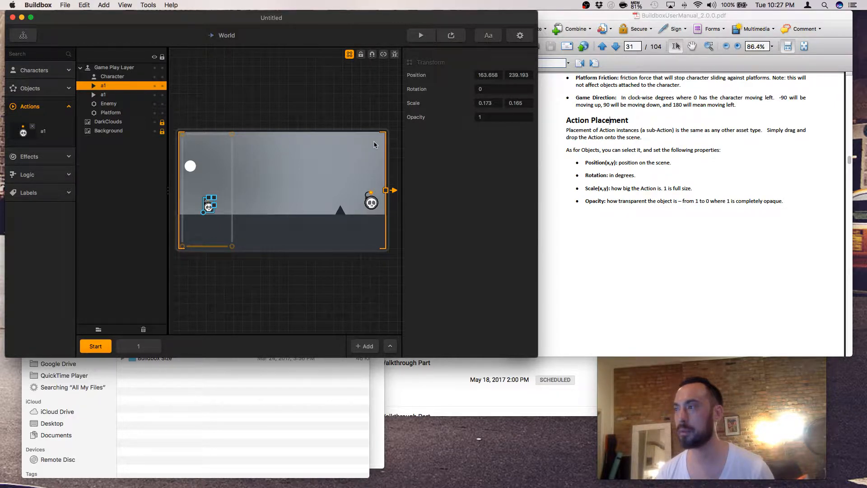
Step: Create a coin action from the Coin folder's PNG frames, place it beside the character instead of the second bomb, play-test it and close the preview
left_click(44, 134)
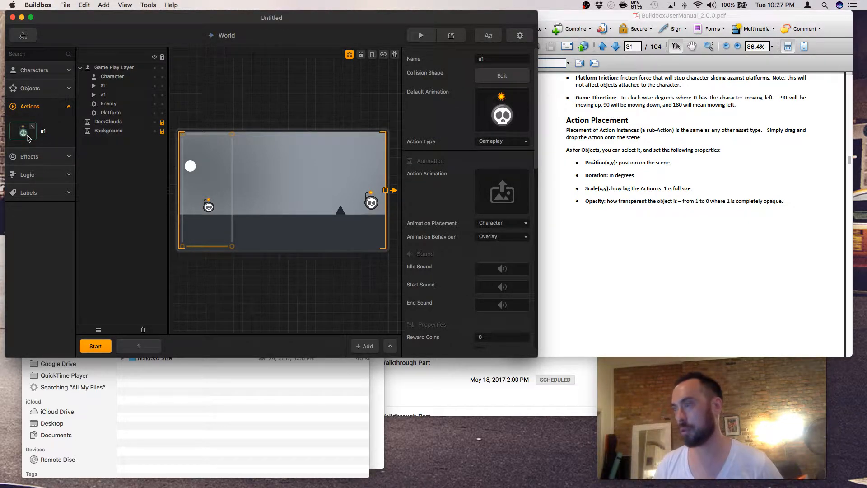
left_click(160, 413)
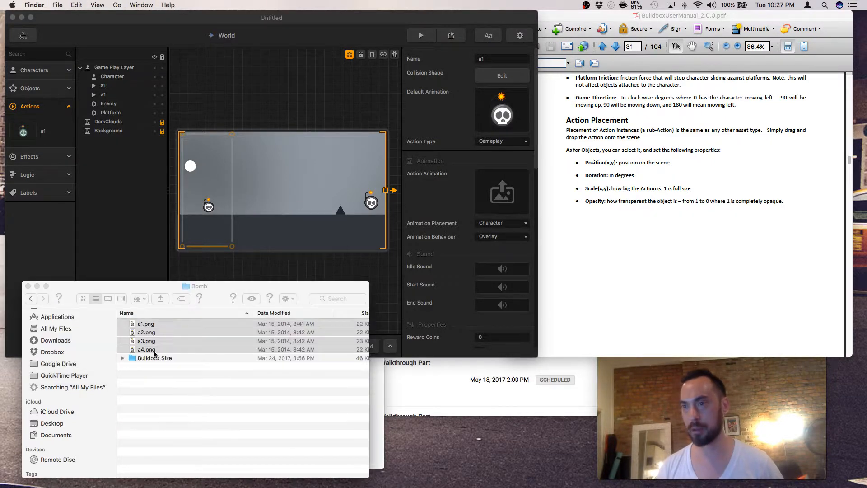
left_click(122, 358)
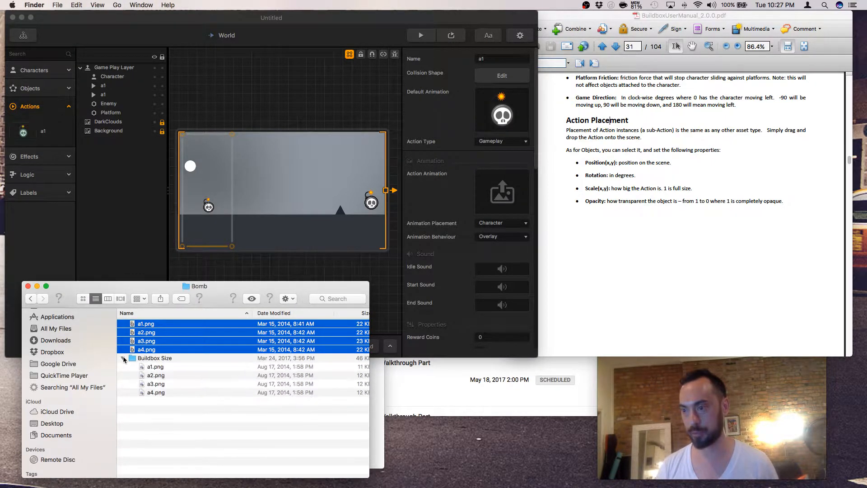
left_click(30, 298)
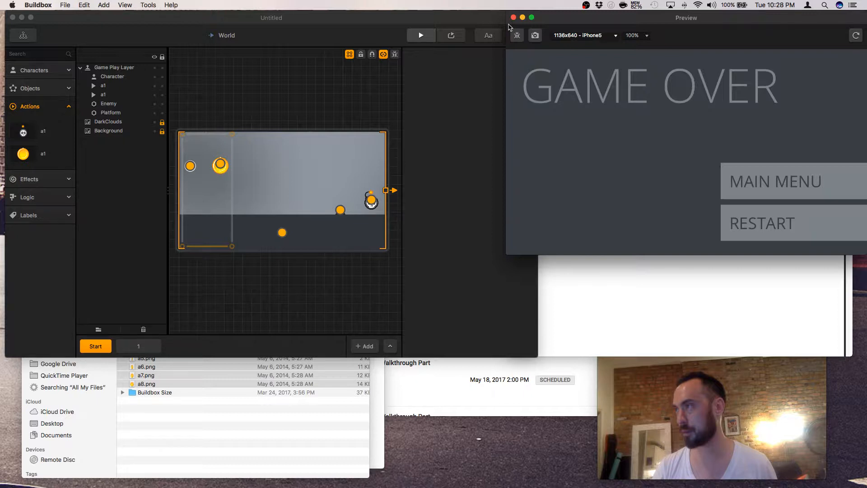
left_click(513, 17)
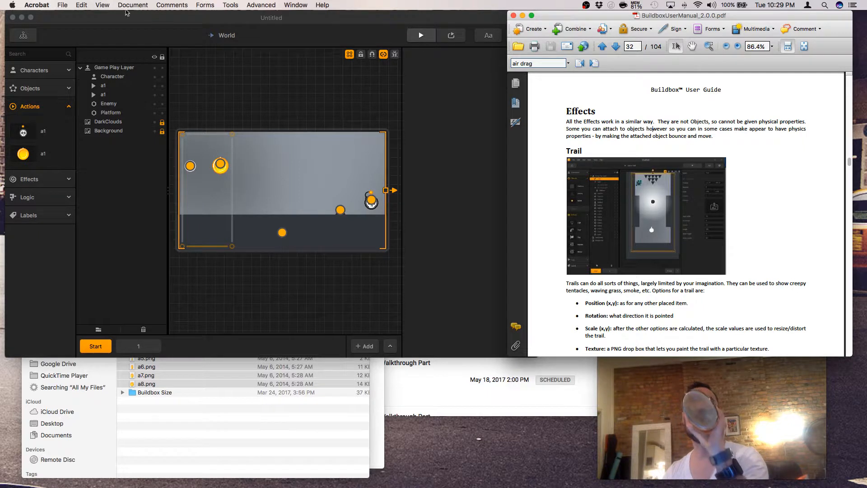
Step: Switch to Buildbox and start a new project, discarding the changes to the current one
left_click(61, 6)
mouse_move(76, 25)
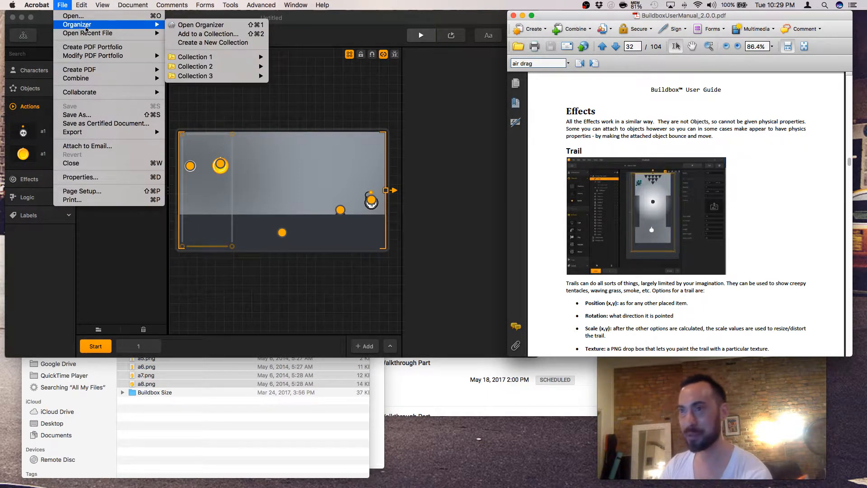
left_click(323, 85)
left_click(66, 5)
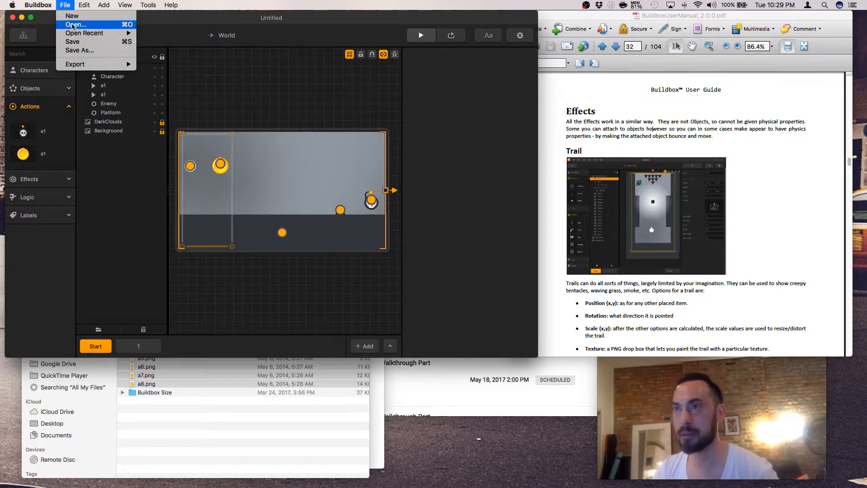
mouse_move(36, 3)
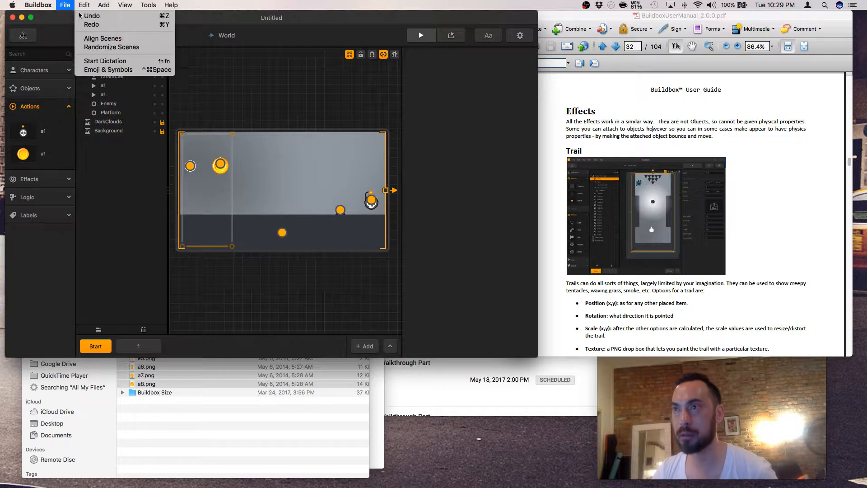
left_click(72, 16)
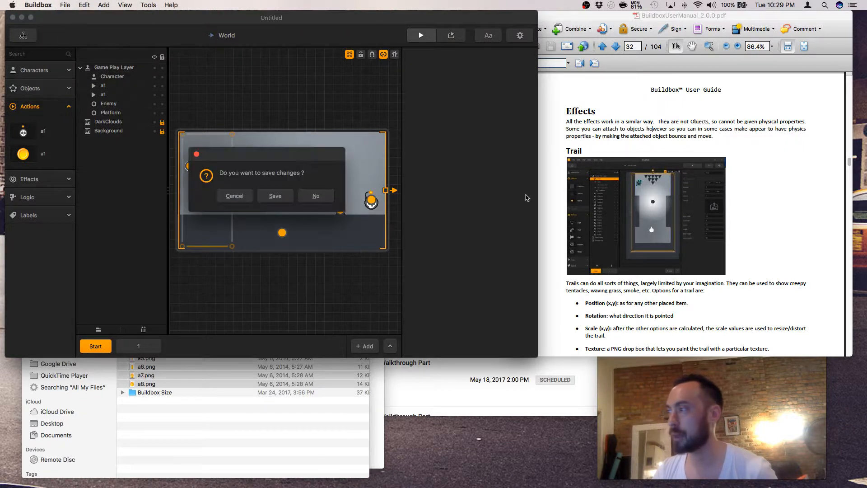
left_click(315, 197)
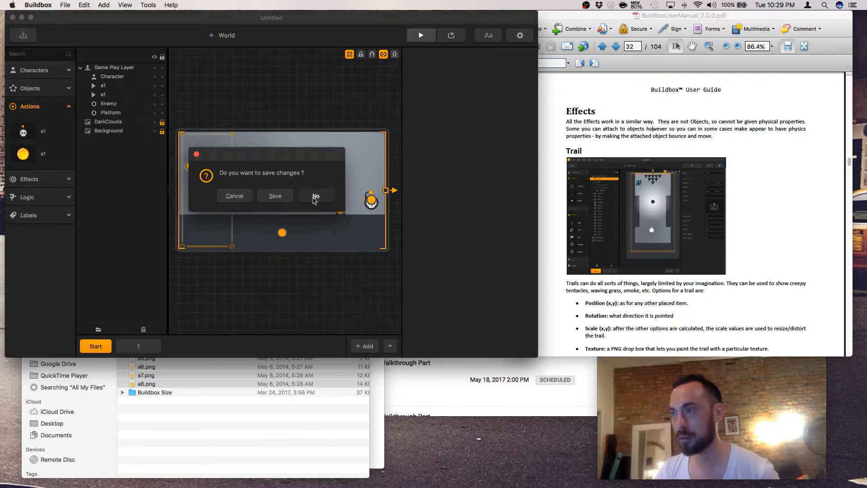
Step: Create the Untitled project with Portrait orientation, Distance score type, Default gameplay type and a single endless world
left_click(357, 279)
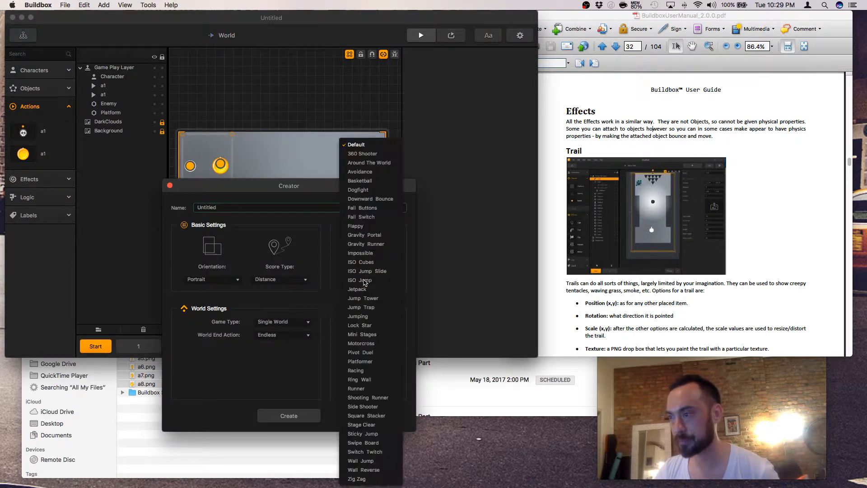
left_click(360, 280)
left_click(371, 282)
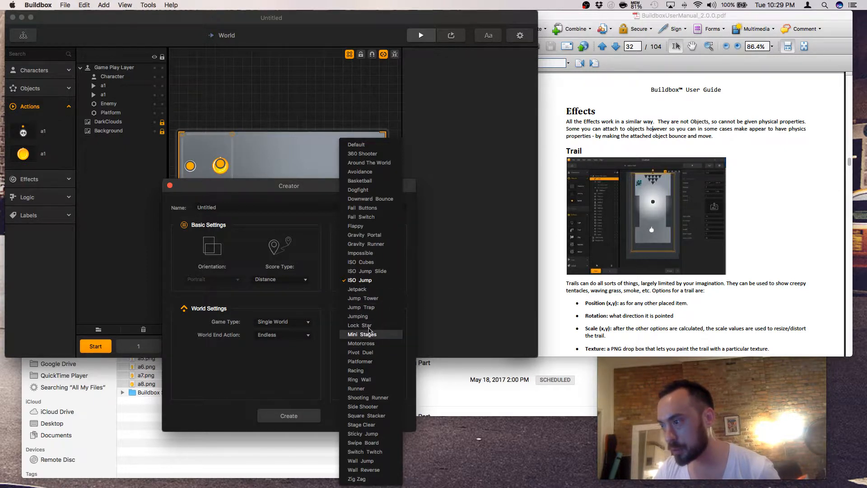
left_click(356, 145)
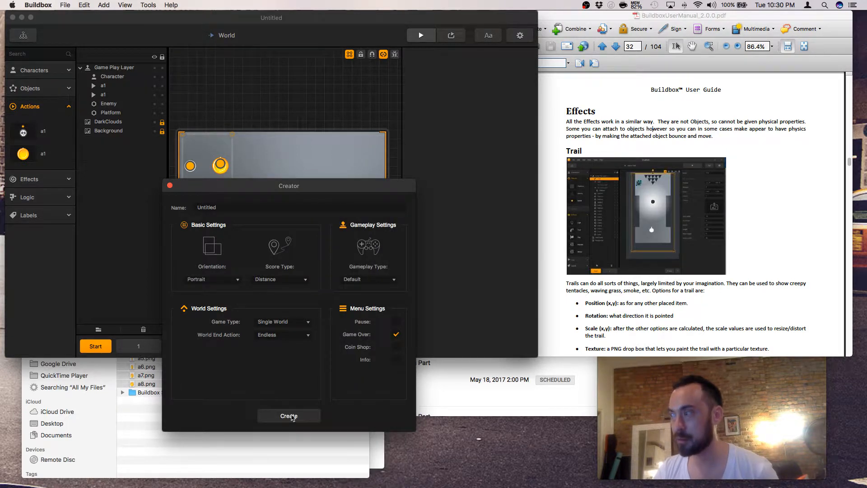
left_click(298, 415)
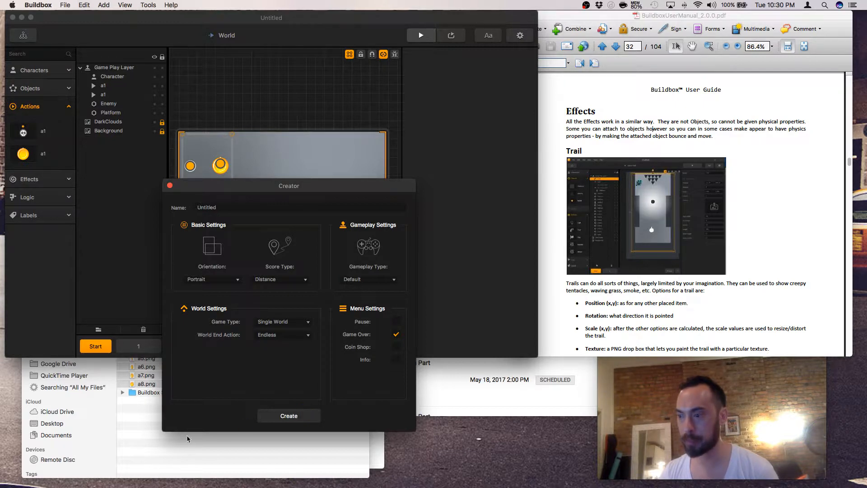
Step: Switch to Finder, return to the Art folder and expand the Buildbox Size folder under Objects, Miscellaneous
left_click(158, 443)
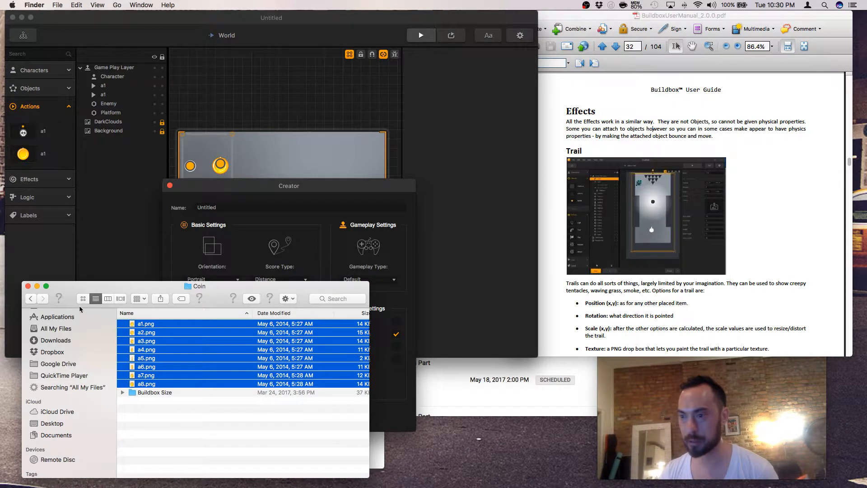
left_click(30, 298)
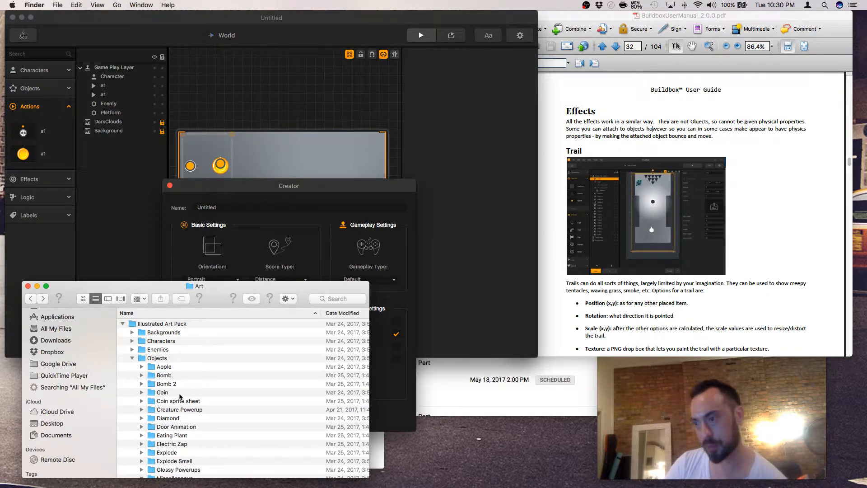
scroll(176, 397, "down", 5)
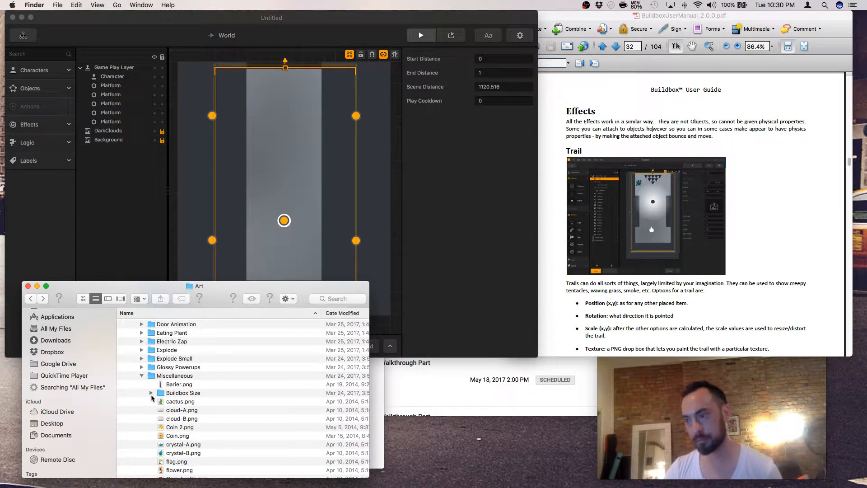
left_click(151, 392)
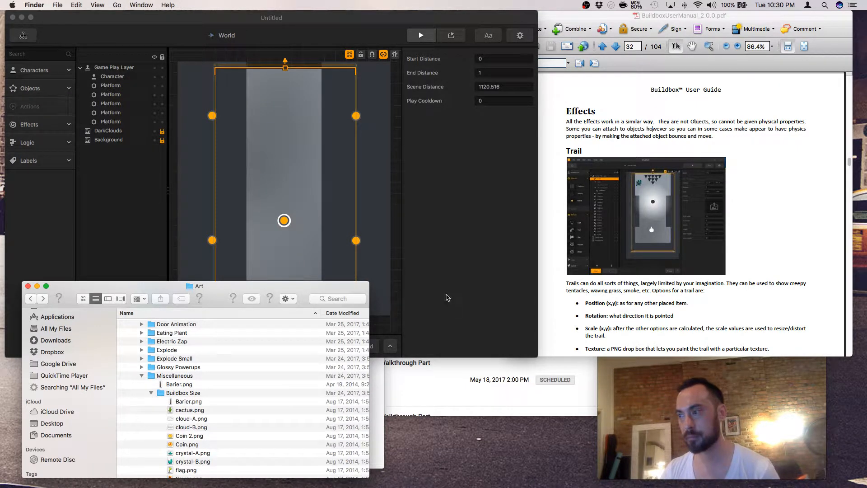
Step: Switch to Buildbox, open scene 1 of the new project and start the game in the preview
left_click(446, 297)
left_click(138, 346)
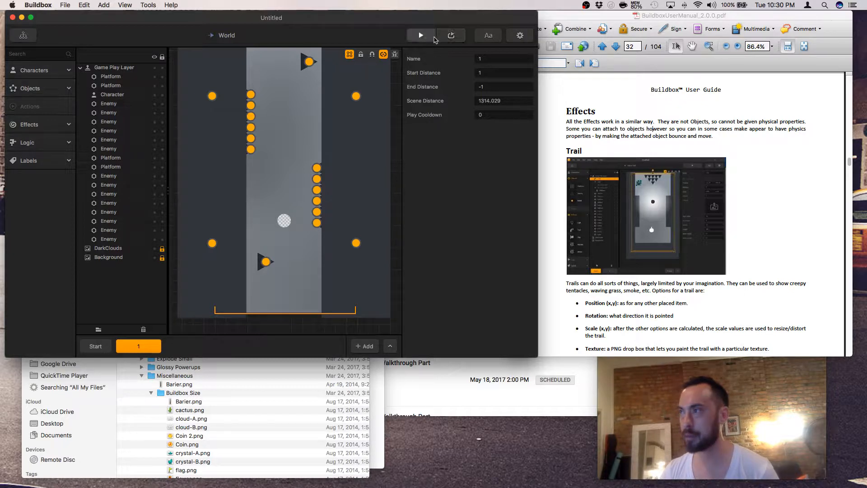
left_click(430, 38)
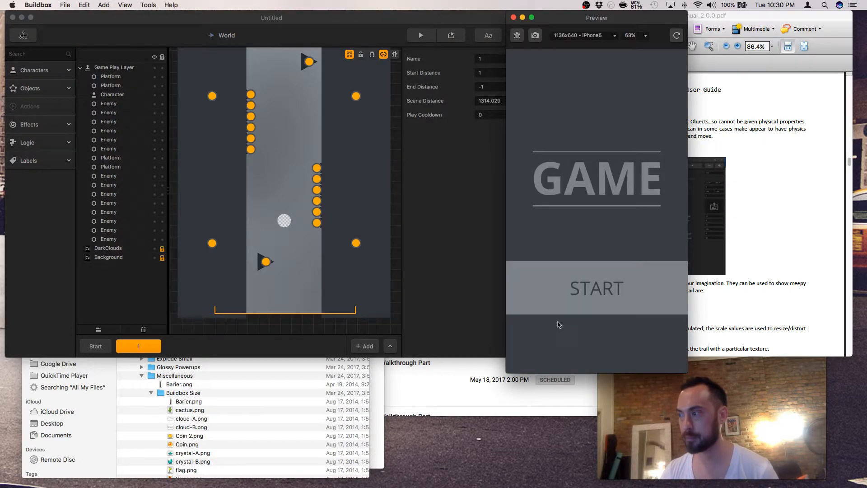
left_click(564, 307)
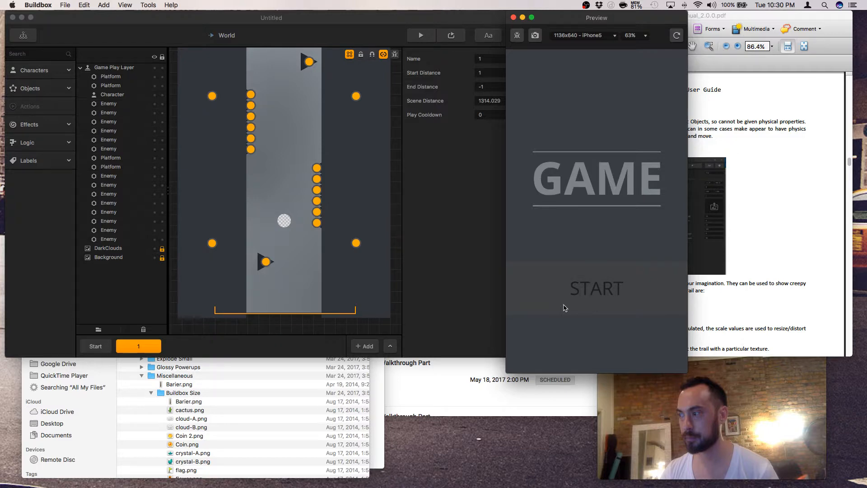
Step: Switch to the Acrobat manual and read the Effects introduction and Trail options on page 32
key("super+Tab")
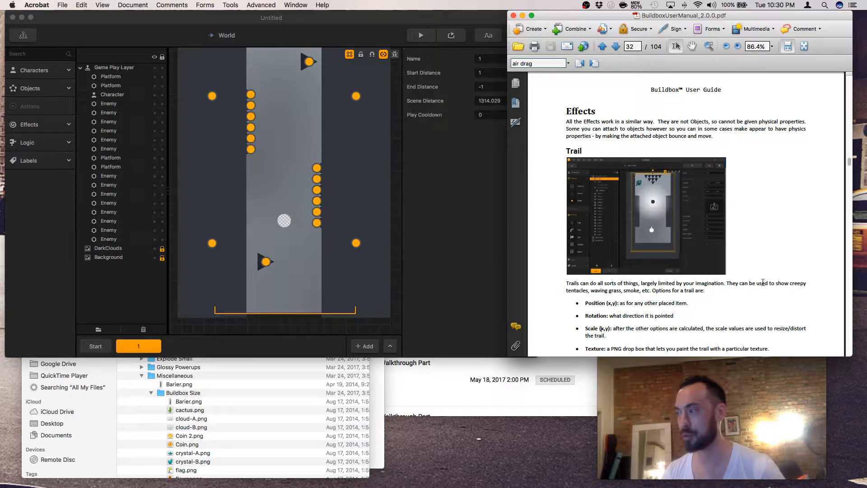
scroll(763, 282, "down", 3)
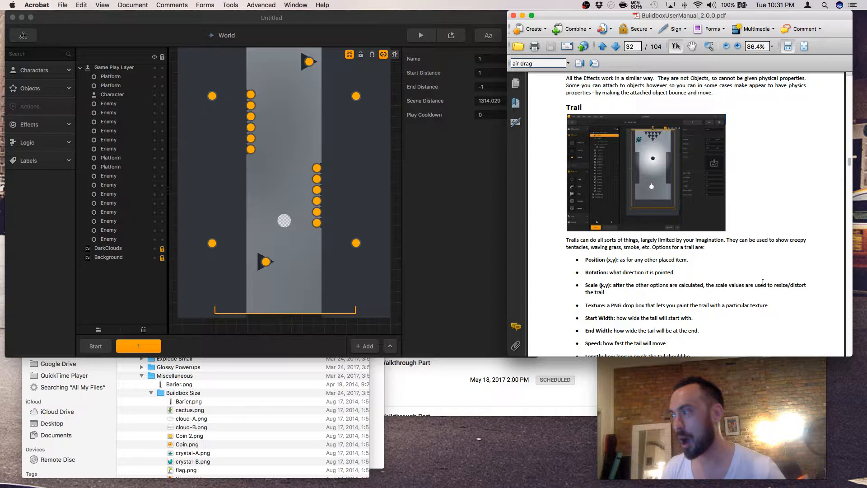
scroll(763, 282, "up", 2)
Step: Place a Trail effect below the character in the Buildbox Start scene at about X 279, Y 361, with crystal-B.png as its texture
left_click(43, 124)
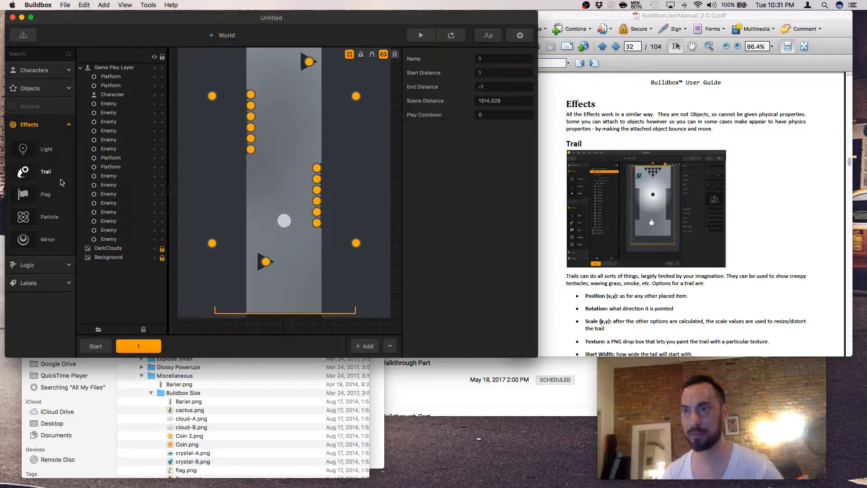
left_click_drag(62, 182, 248, 216)
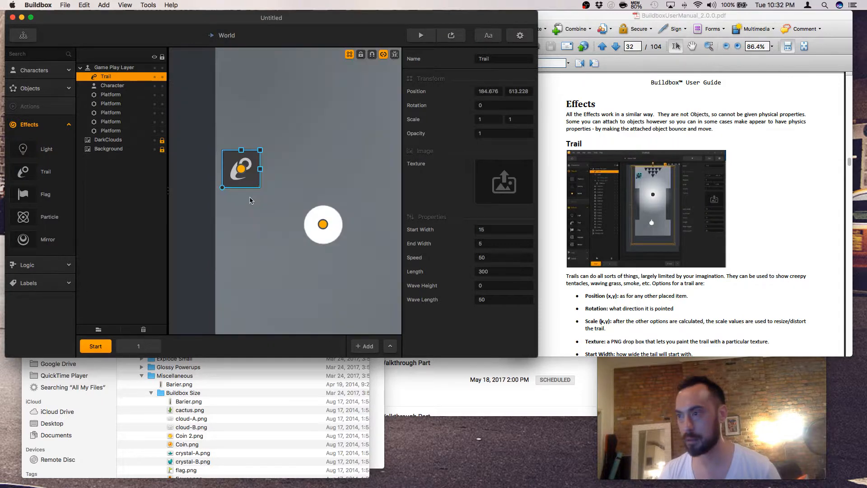
left_click_drag(251, 199, 247, 214)
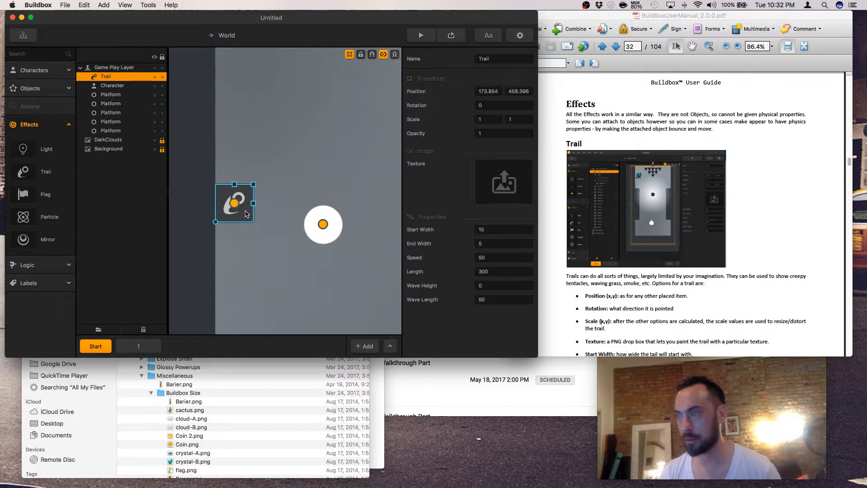
left_click_drag(612, 11, 641, 10)
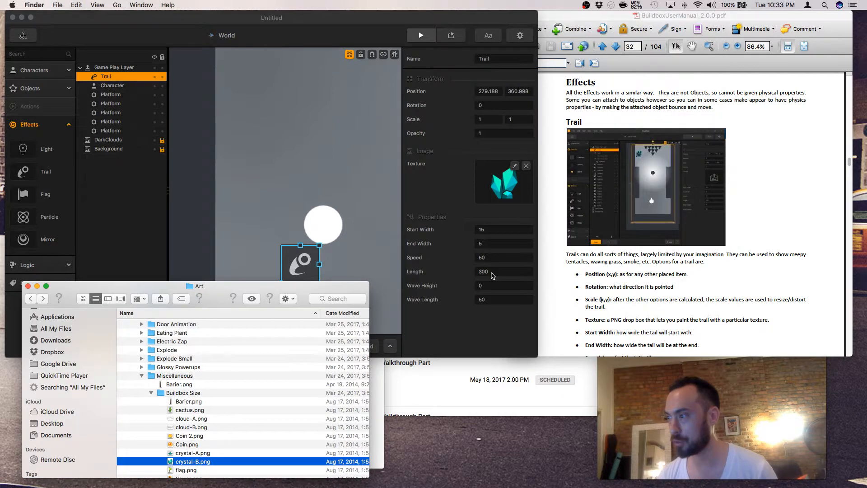
Step: Set the trail's Length to 600, Wave Height to 150 and Wave Length to 0, and play-test it in the preview
left_click(491, 273)
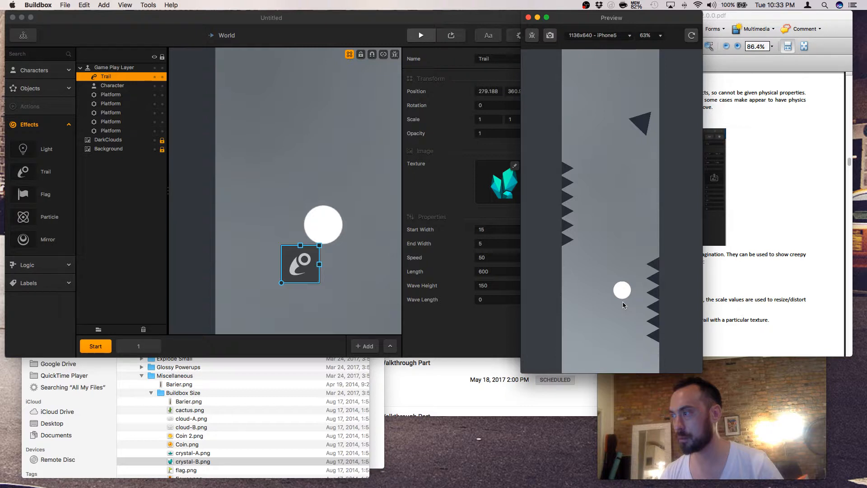
Step: Place a Trail in scene 1 at about X 459, Y 720, rotated about -64 degrees, with the crystal-B.png texture and a Length of 600
left_click(307, 257)
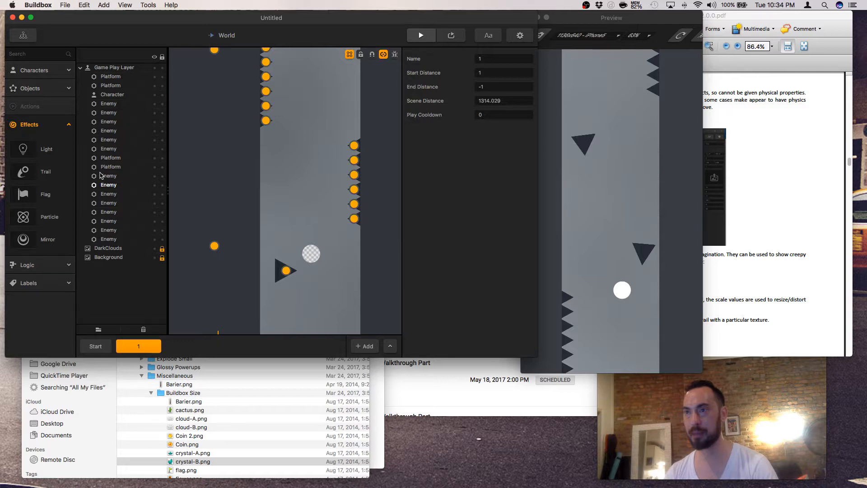
left_click_drag(101, 175, 353, 130)
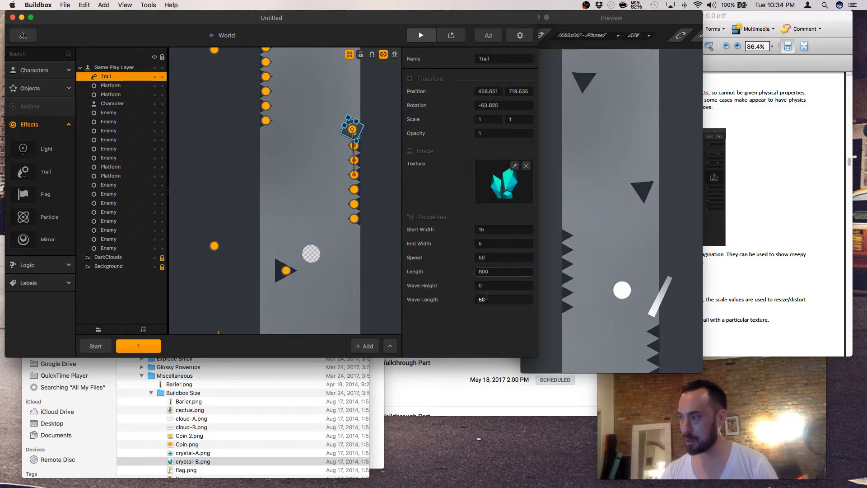
Step: Set the scene 1 trail's Speed to 250 and Wave Height to 50, and play-test it in the preview
left_click(480, 299)
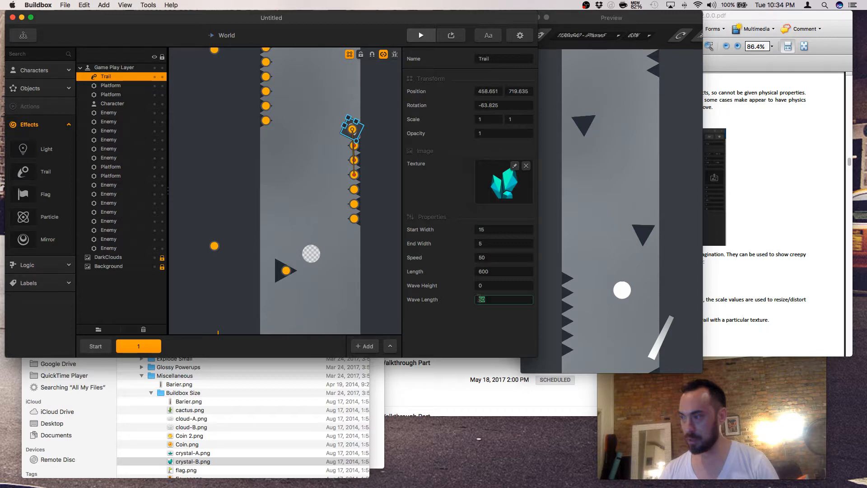
left_click(614, 273)
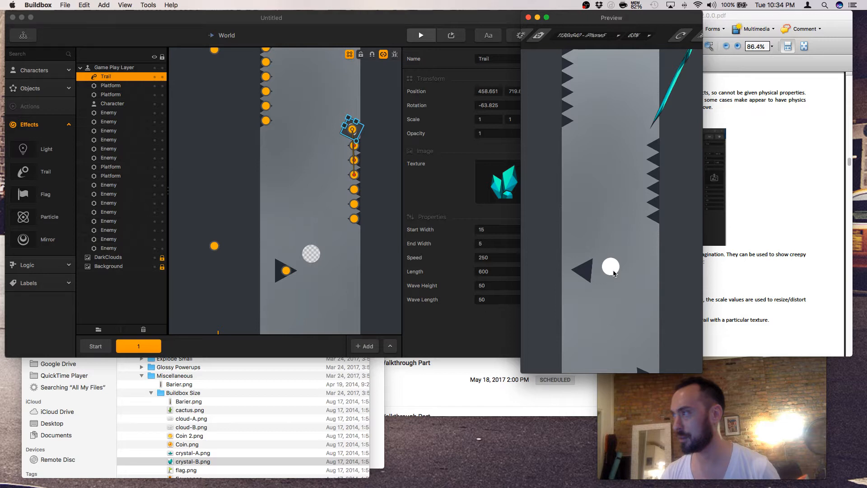
Step: Move the trail to the left wall at about X 156, Y 496, and play-test it by steering the character toward it
left_click(301, 290)
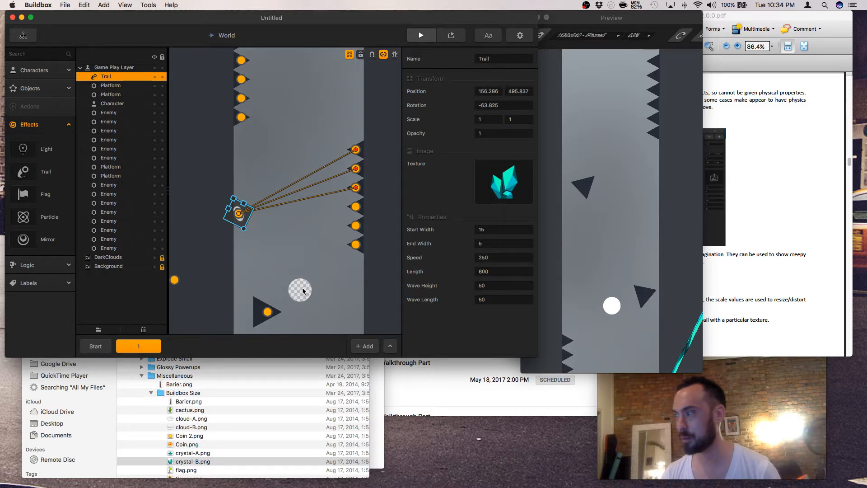
left_click(303, 290)
left_click(608, 272)
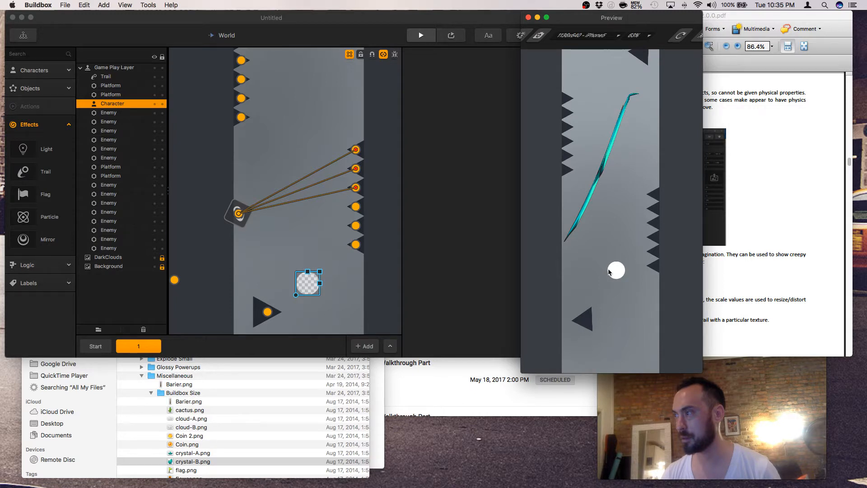
left_click_drag(608, 271, 588, 239)
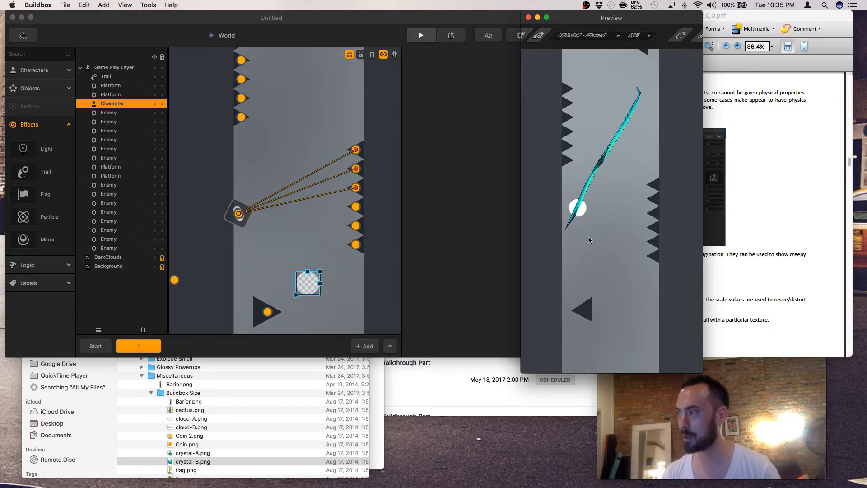
Step: Set the scene 1 trail's Speed to 550 and play-test it in the preview
left_click(240, 225)
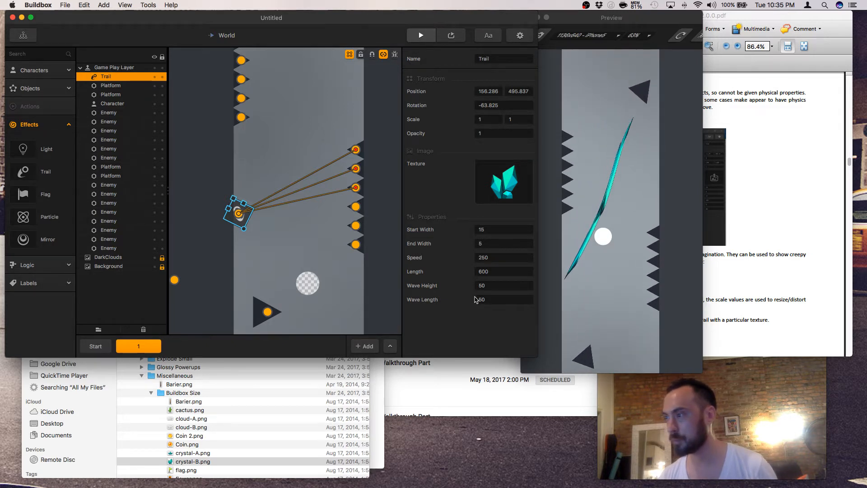
left_click(479, 257)
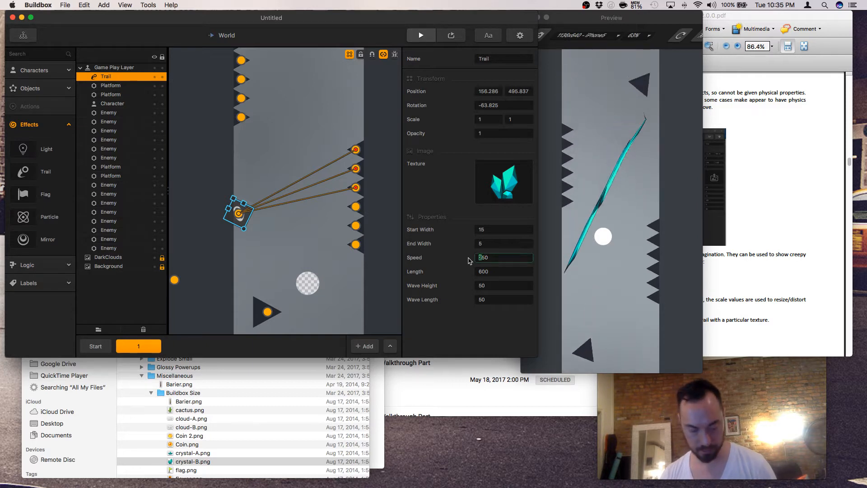
type("5")
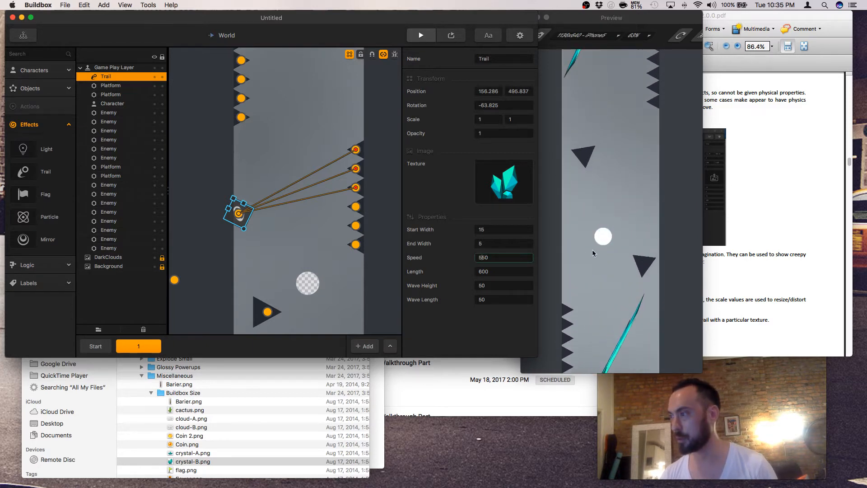
left_click(614, 260)
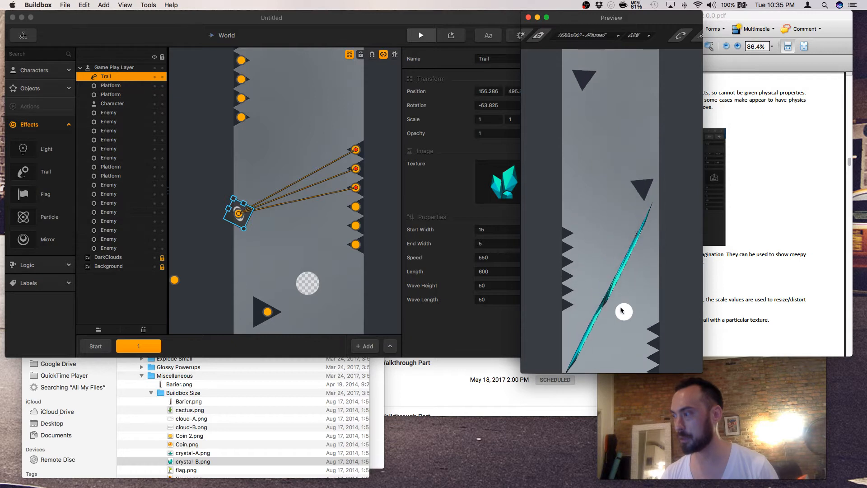
Step: Set the trail's Speed back to 250 and play-test it in the preview
left_click(482, 257)
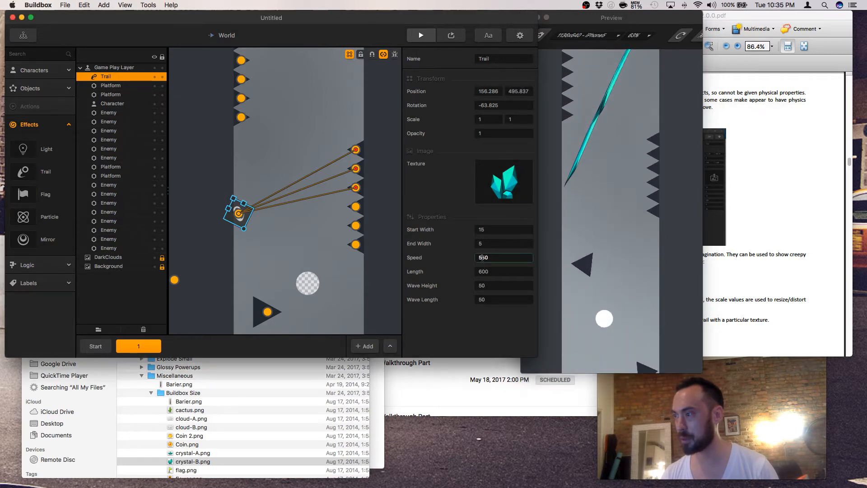
left_click_drag(482, 257, 471, 261)
type("2")
key("Return")
left_click(609, 296)
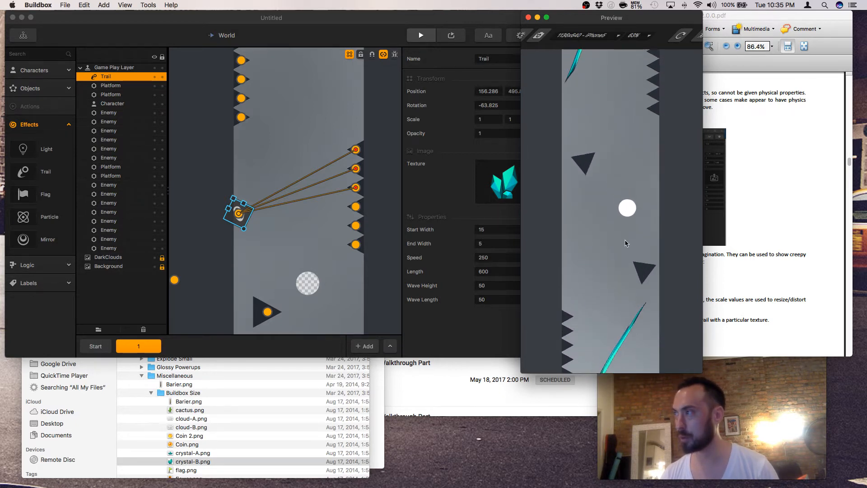
Step: Set the trail's Speed to 50 and play-test the slower motion in the preview
left_click(481, 258)
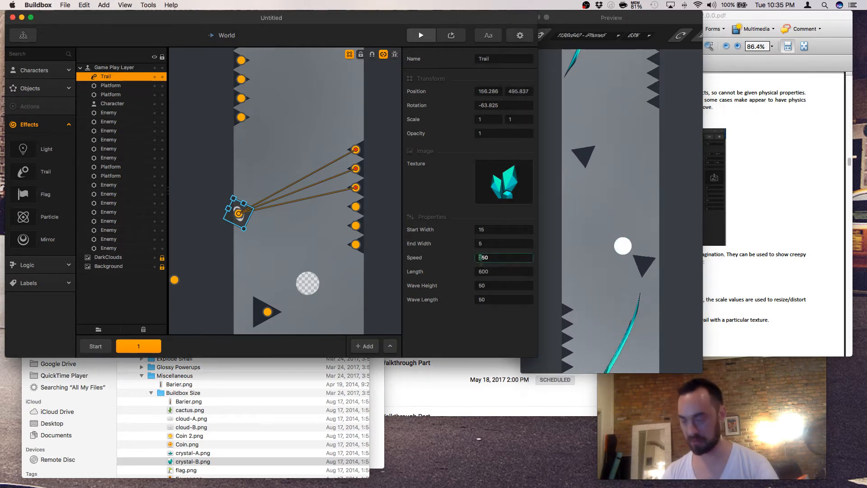
key("BackSpace")
key("Tab")
left_click(637, 296)
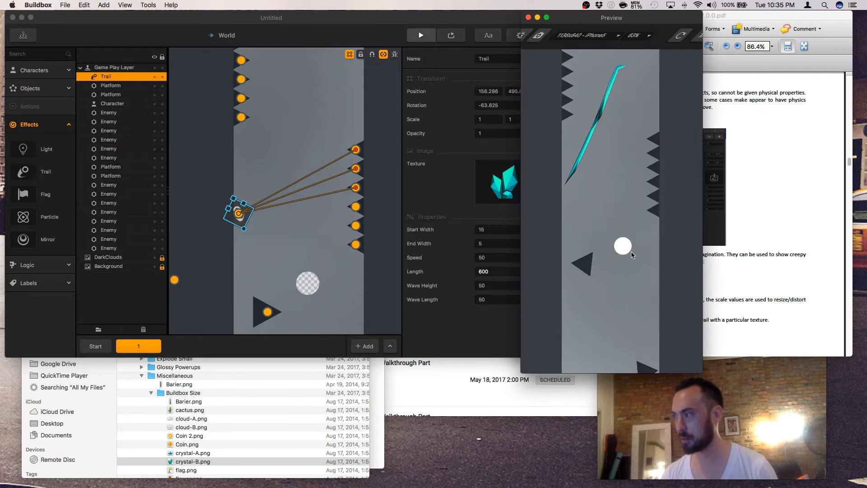
left_click(486, 272)
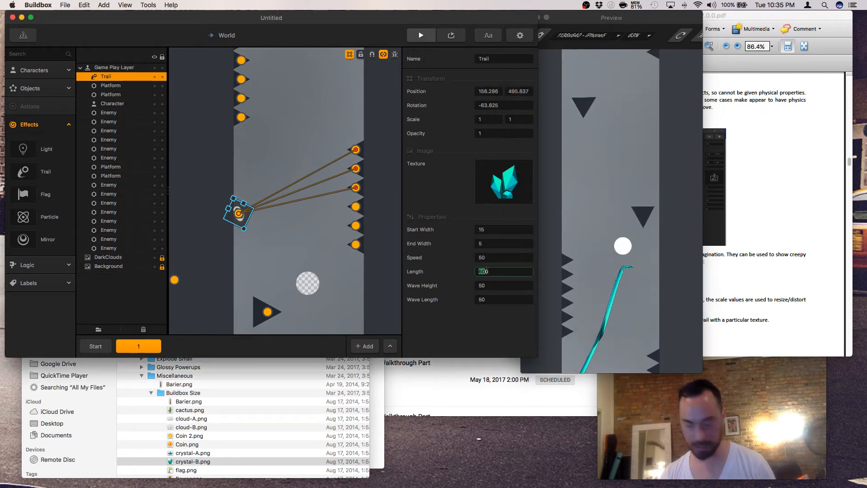
left_click_drag(482, 272, 463, 272)
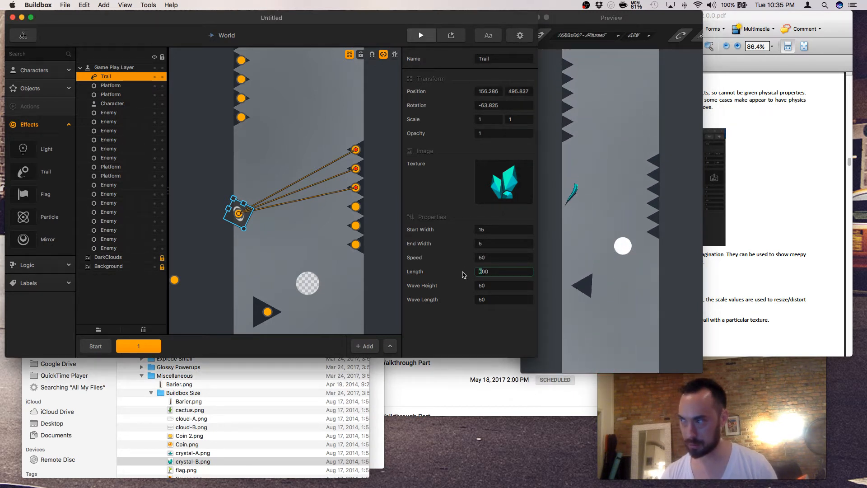
left_click(613, 260)
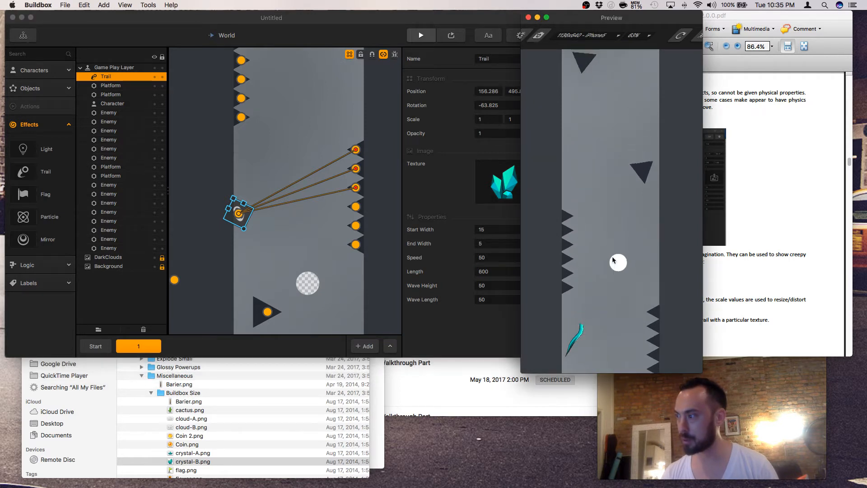
Step: Set the trail's Speed to 100 and play-test it in the preview
left_click_drag(482, 258, 473, 258)
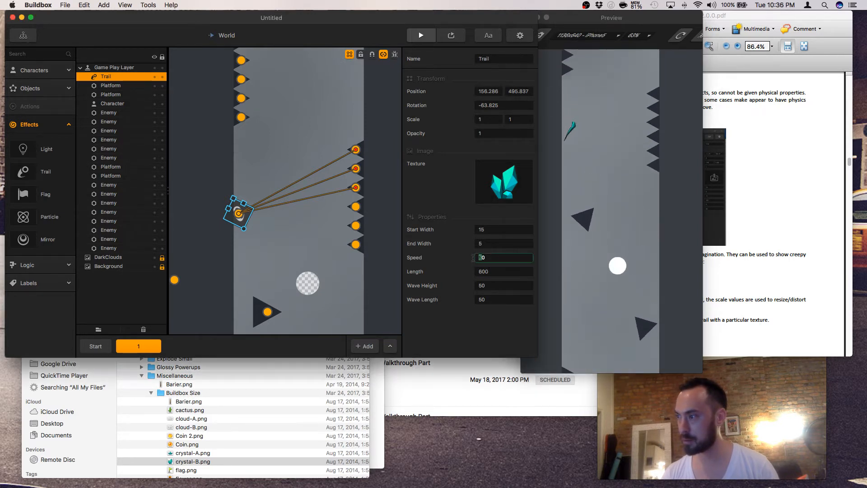
type("100")
left_click(609, 277)
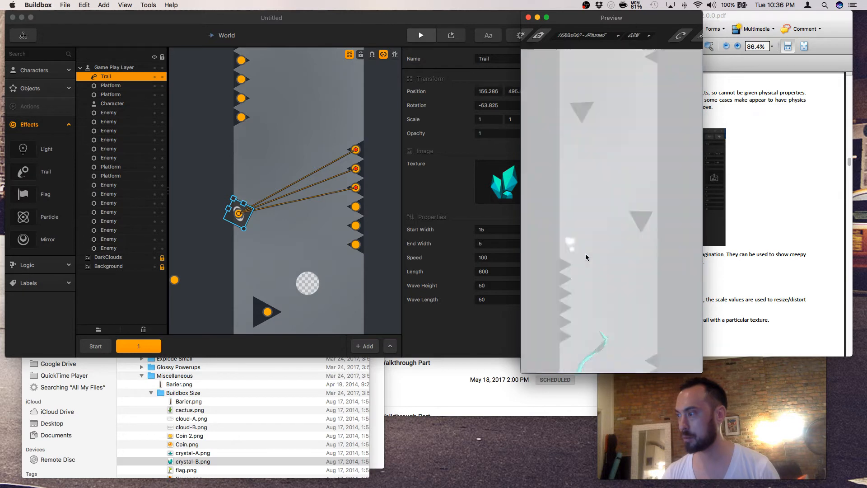
Step: Leave the play-test and delete the trail on the left wall from scene 1
left_click(771, 270)
left_click(245, 227)
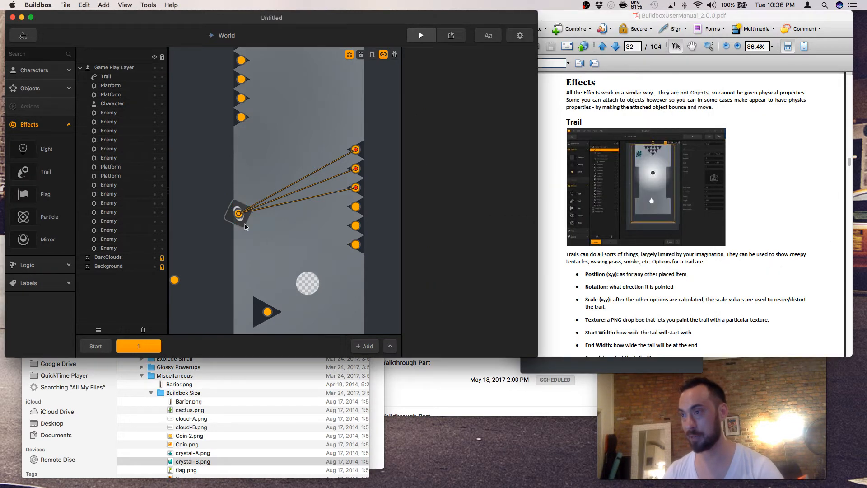
left_click(245, 227)
key("Delete")
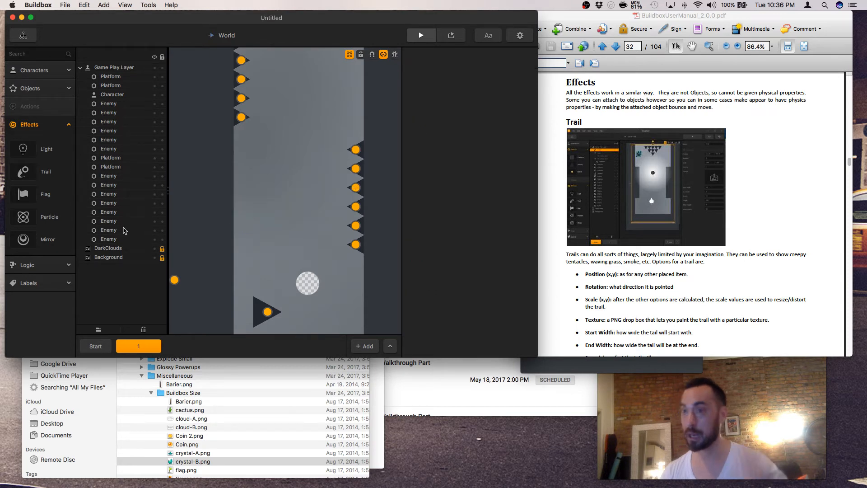
Step: Place a Light in scene 1 at about X 257, Y 690 and send it to the back of the layer
left_click_drag(44, 150, 277, 154)
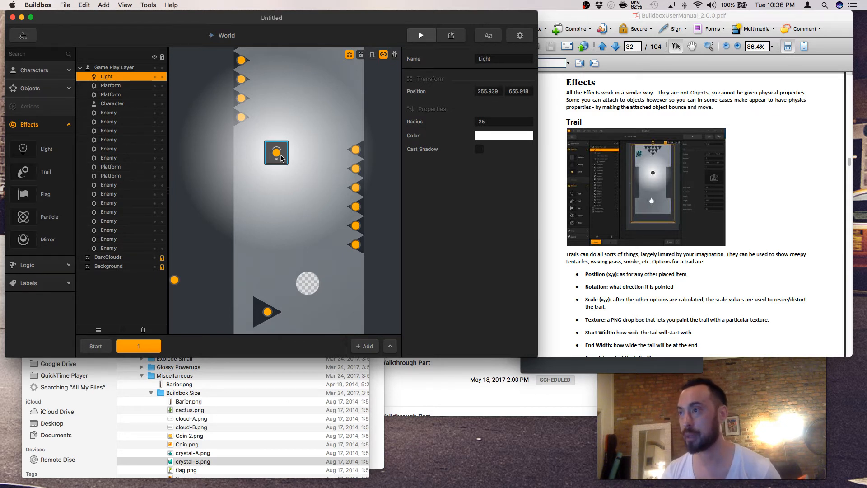
right_click(280, 157)
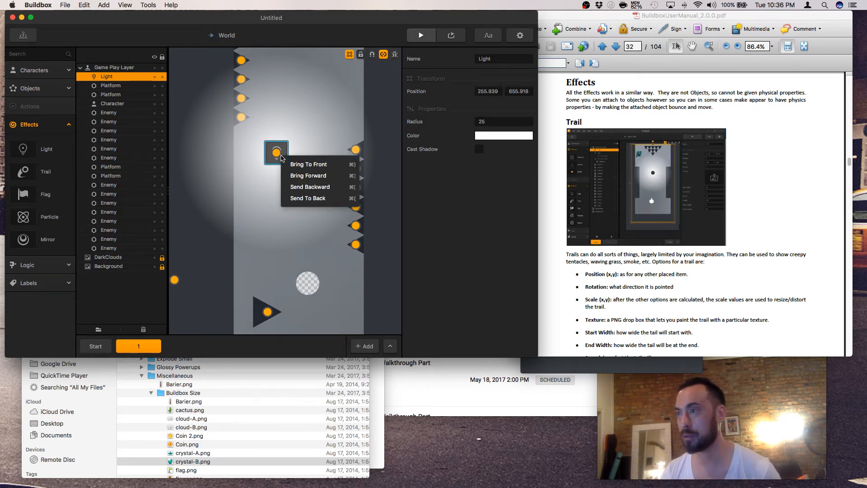
left_click(301, 199)
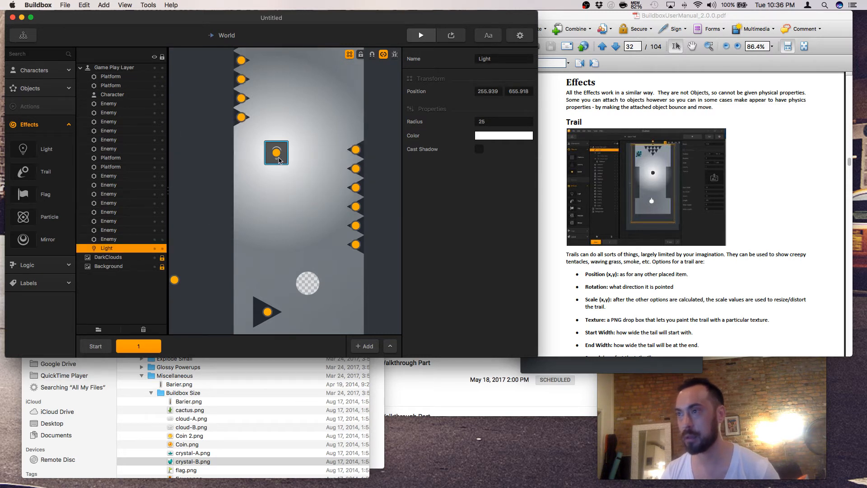
left_click_drag(279, 159, 279, 145)
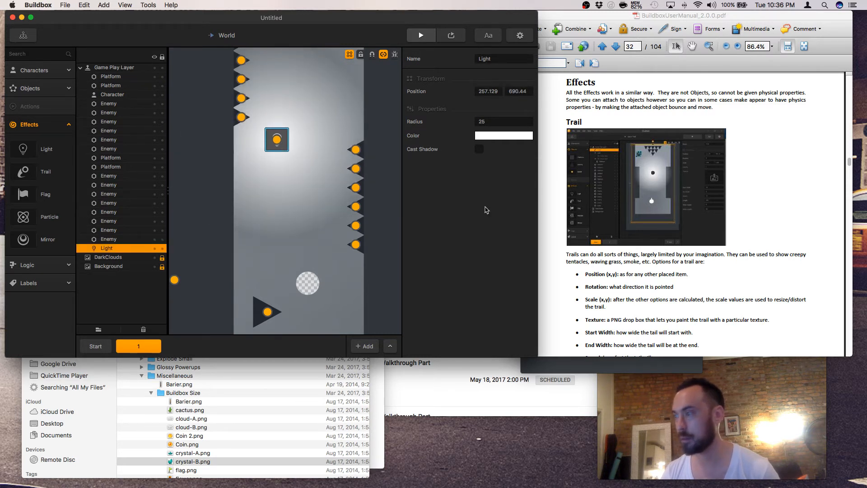
Step: Switch to the Buildbox manual PDF in Acrobat and read the Light section's options on page 33
left_click(645, 274)
scroll(644, 275, "down", 10)
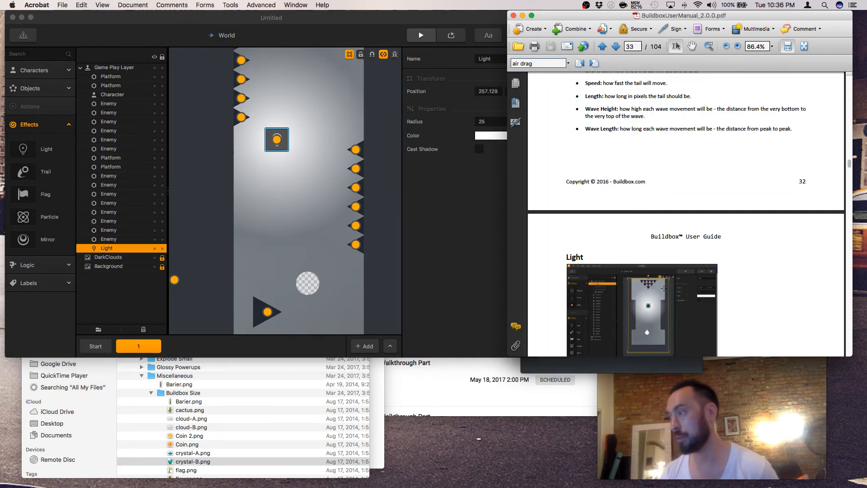
scroll(663, 287, "down", 5)
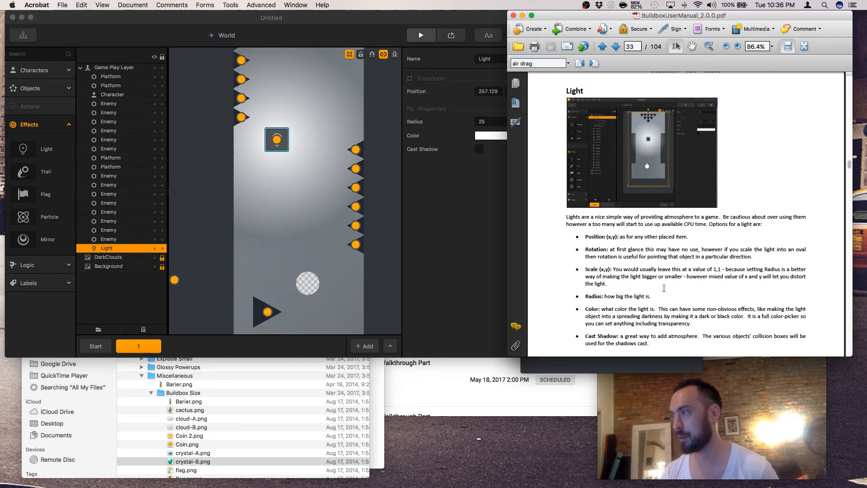
scroll(664, 287, "down", 1)
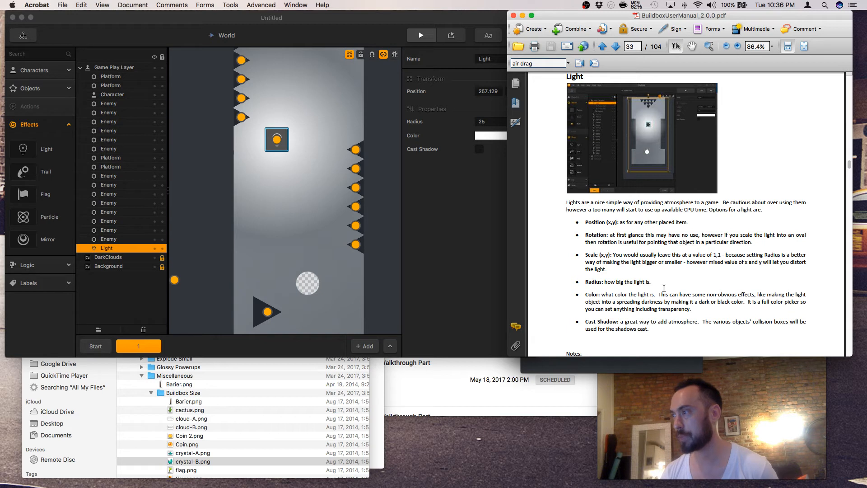